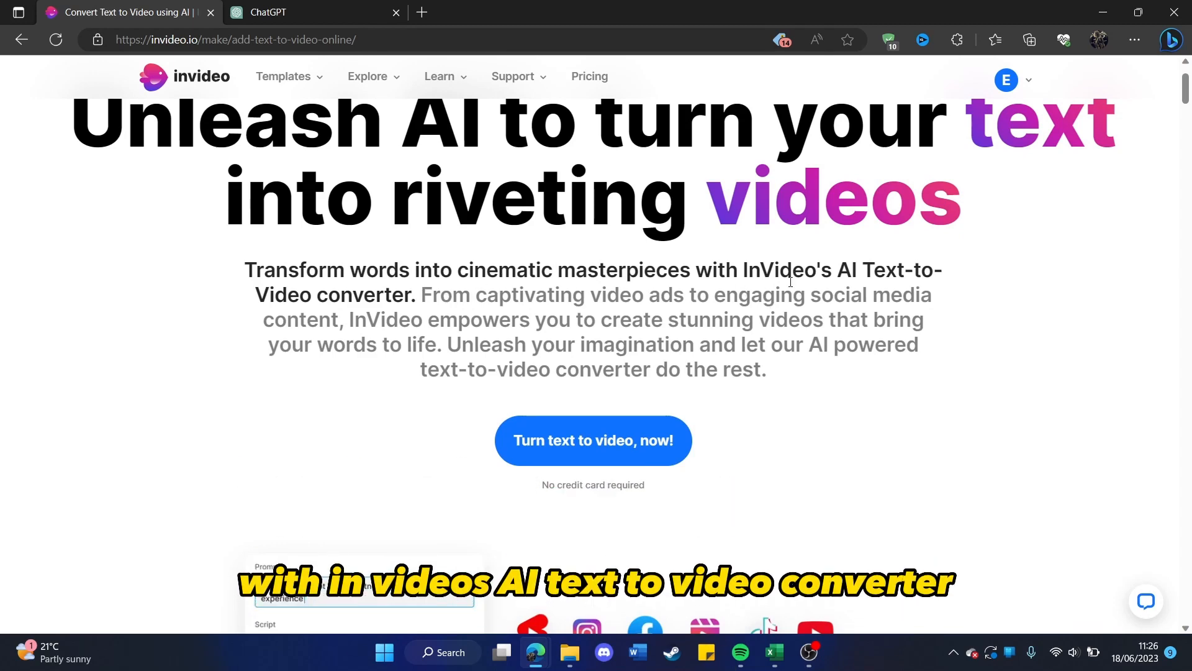
# Start the text-to-video converter from InVideo's landing page to reach the empty script editor.
pyautogui.scroll(-1, 352, 299)
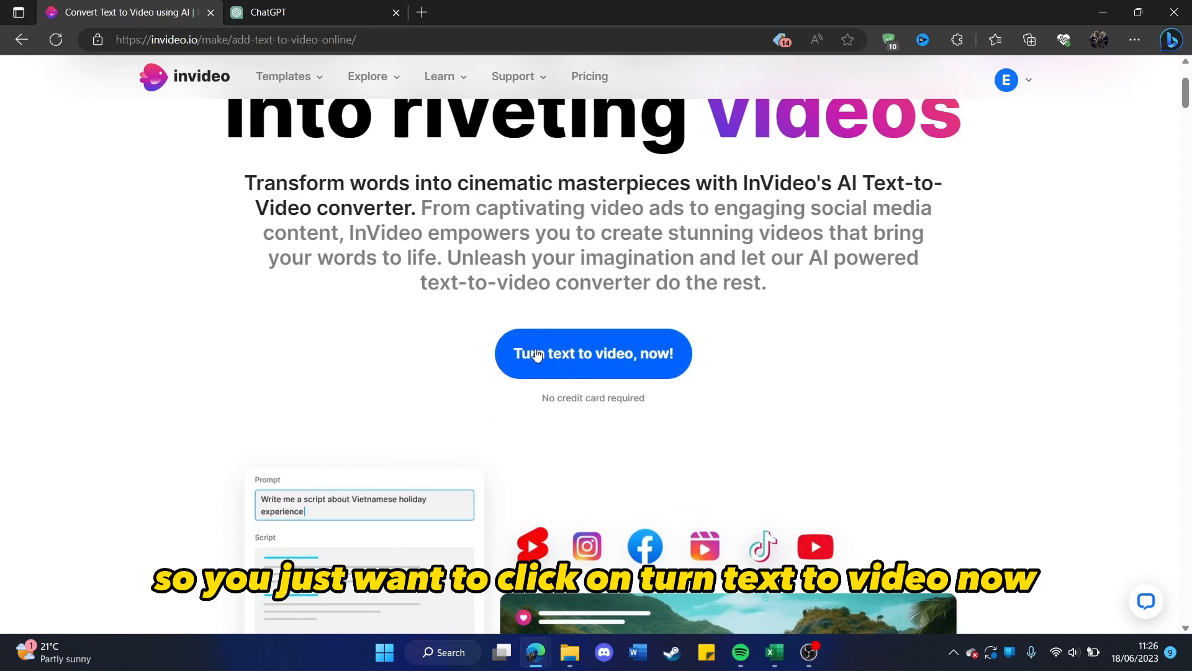
pyautogui.click(537, 355)
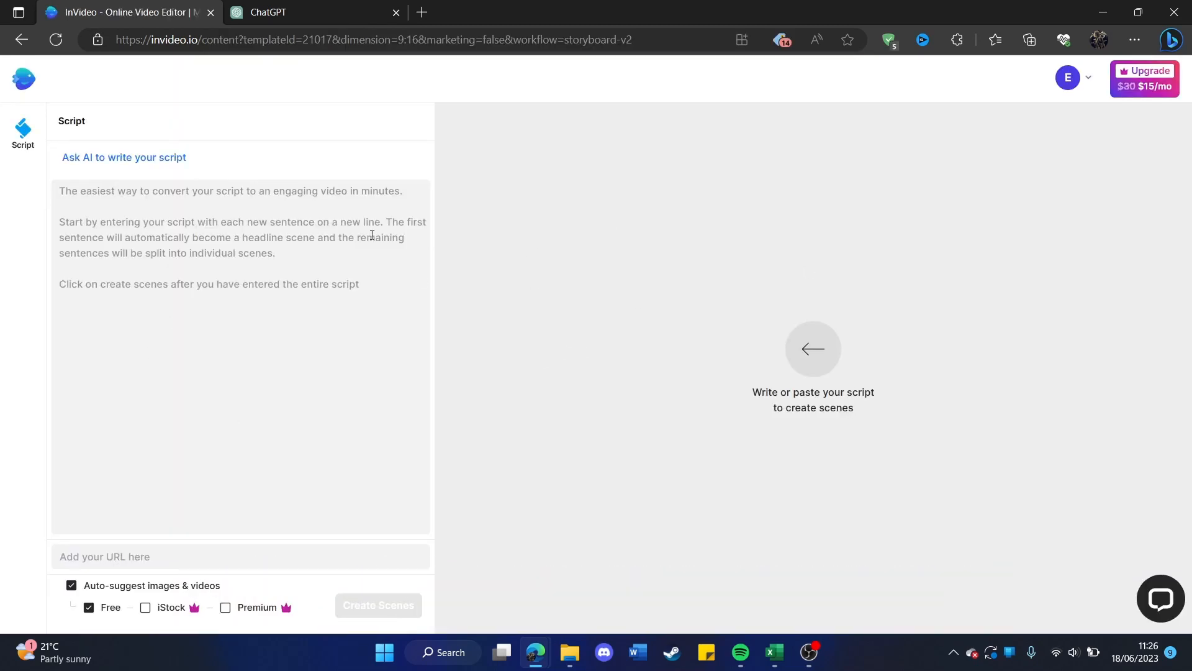
pyautogui.click(195, 249)
pyautogui.click(361, 147)
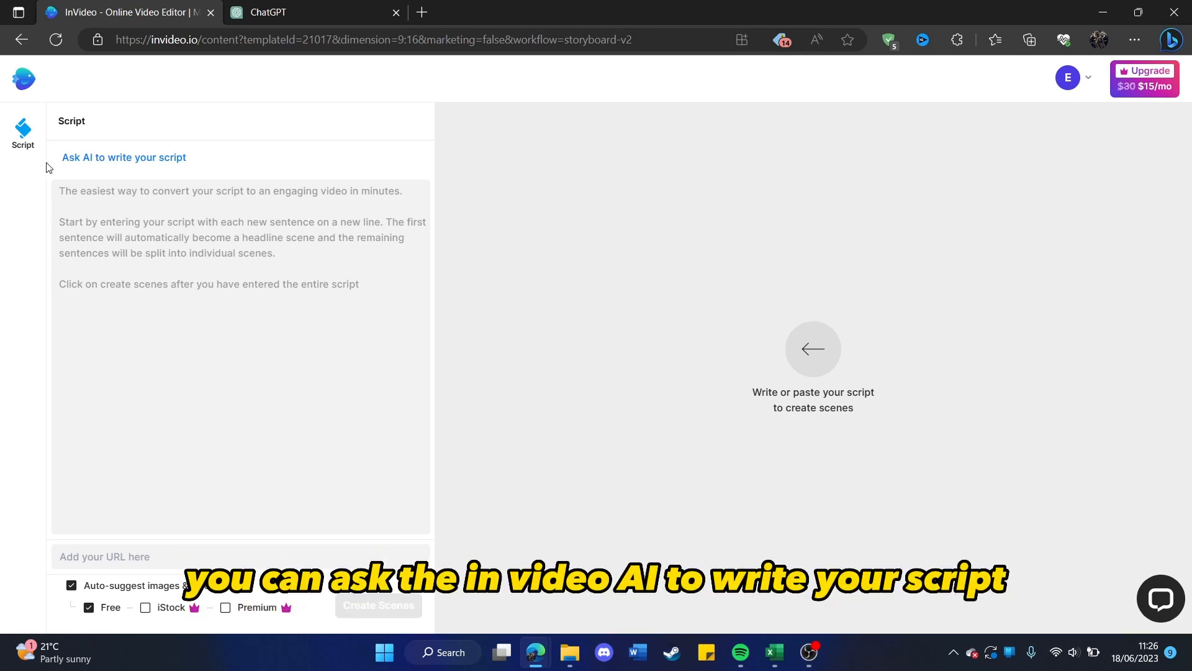
# Have the InVideo AI generate a script from the prompt "write me a script about the best 7 free ai tool".
pyautogui.click(121, 158)
pyautogui.click(126, 155)
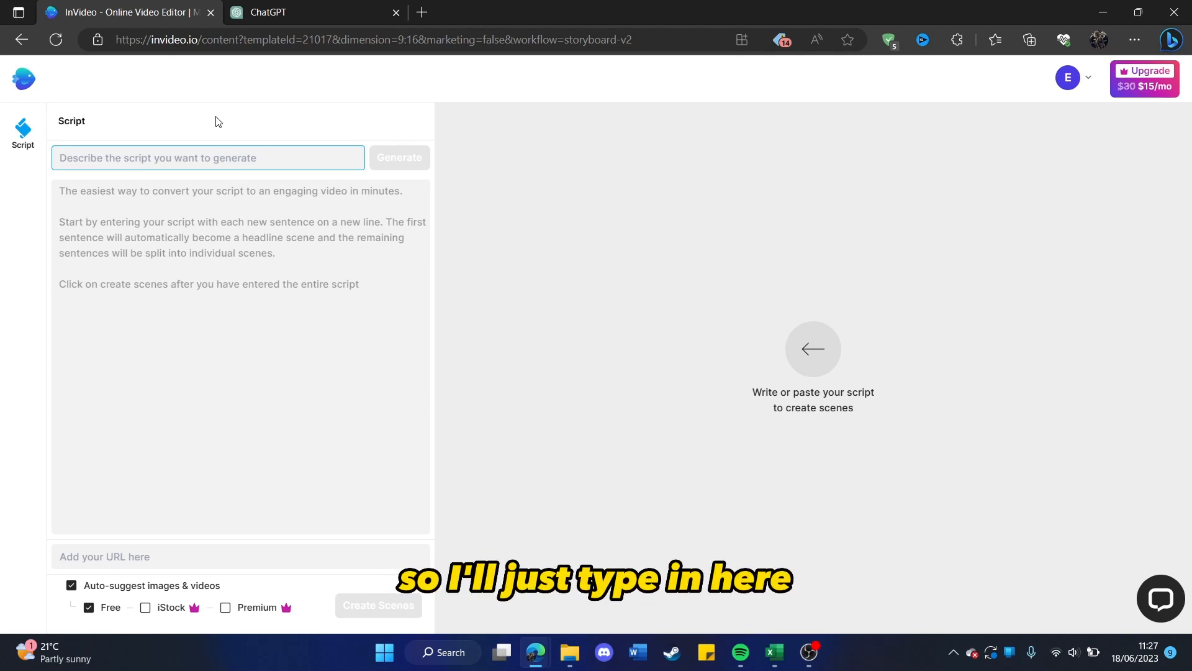
pyautogui.write('write me a')
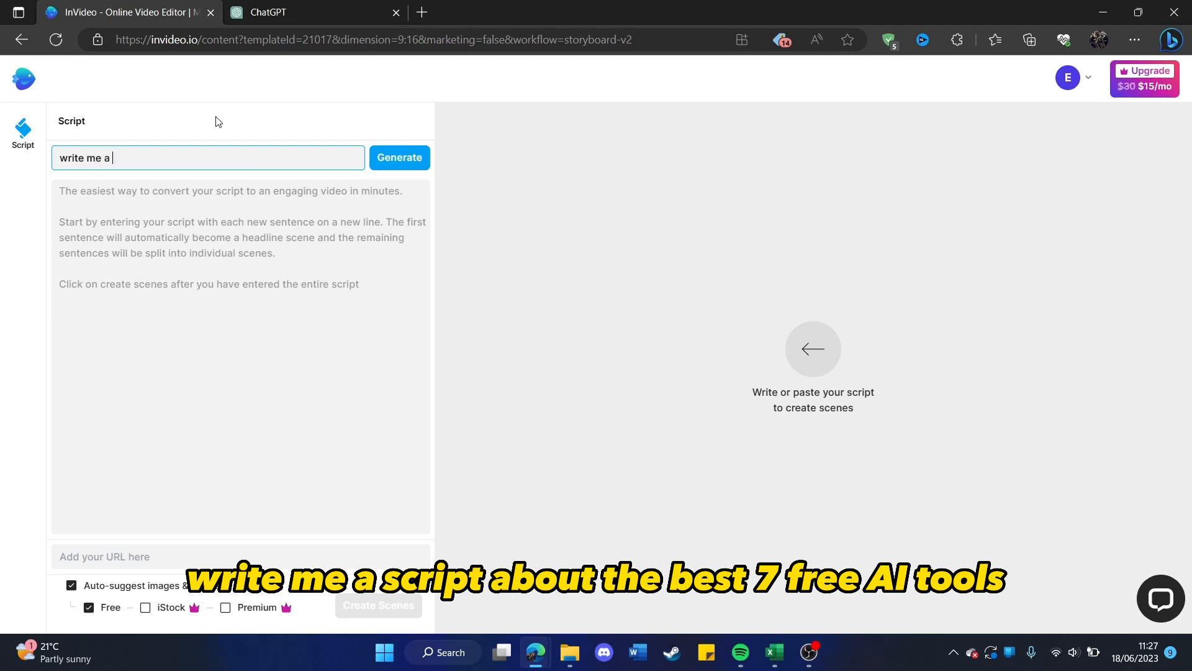
pyautogui.write(' script about the best 7 free ai')
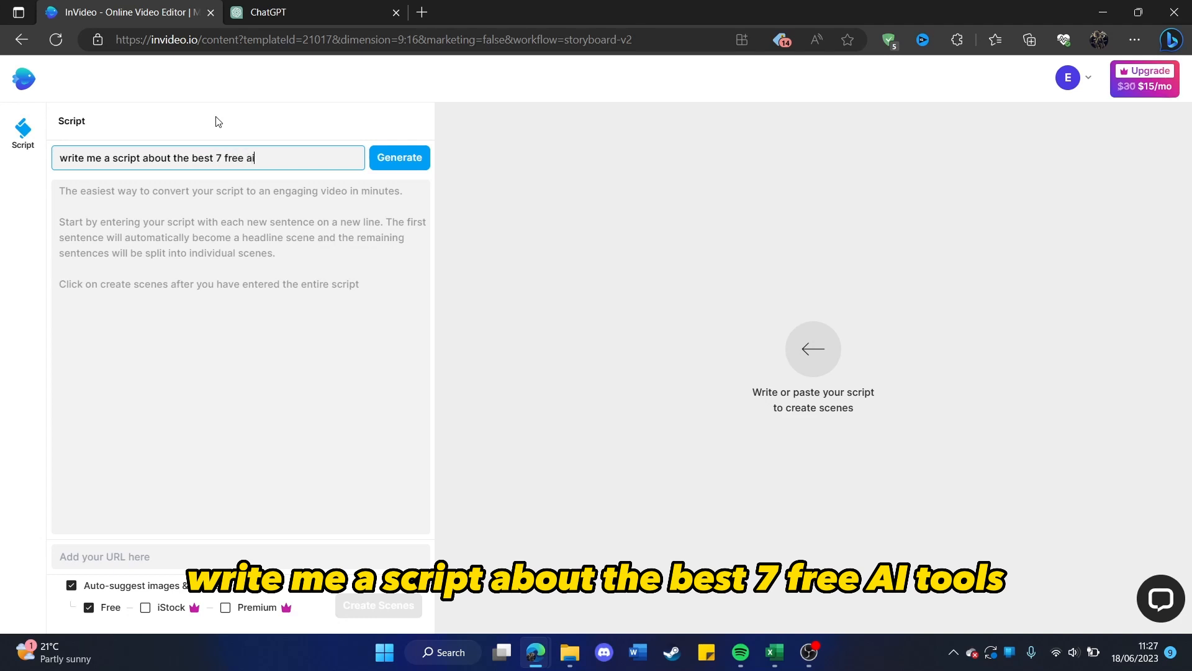
pyautogui.write(' tool')
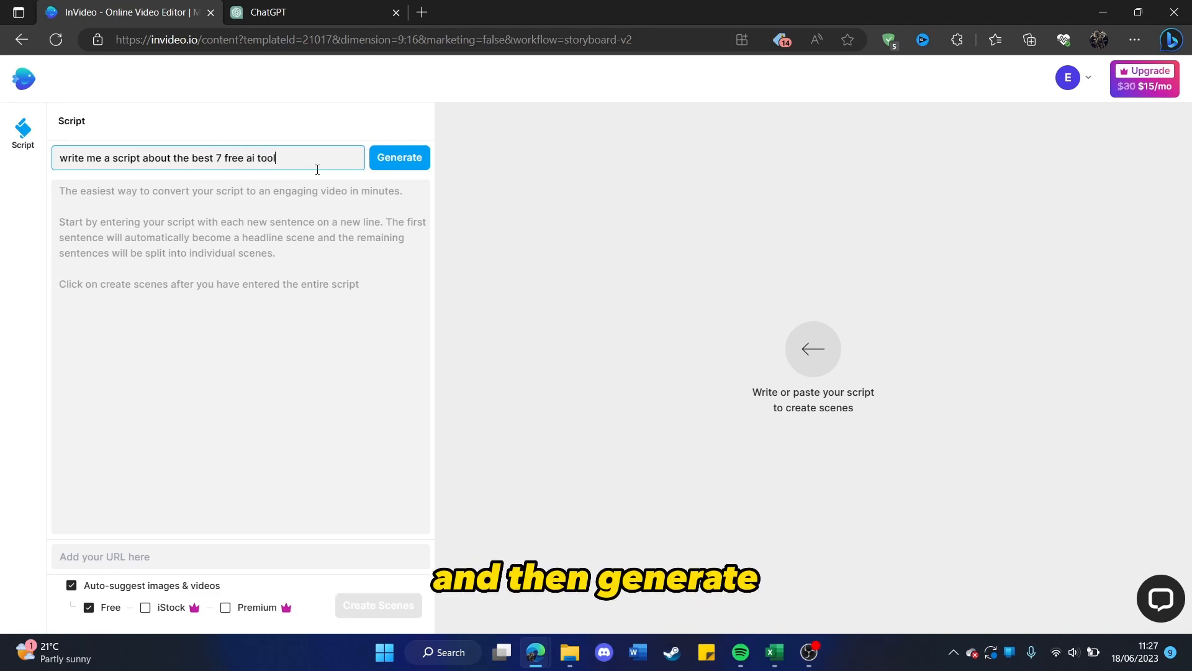
pyautogui.click(383, 150)
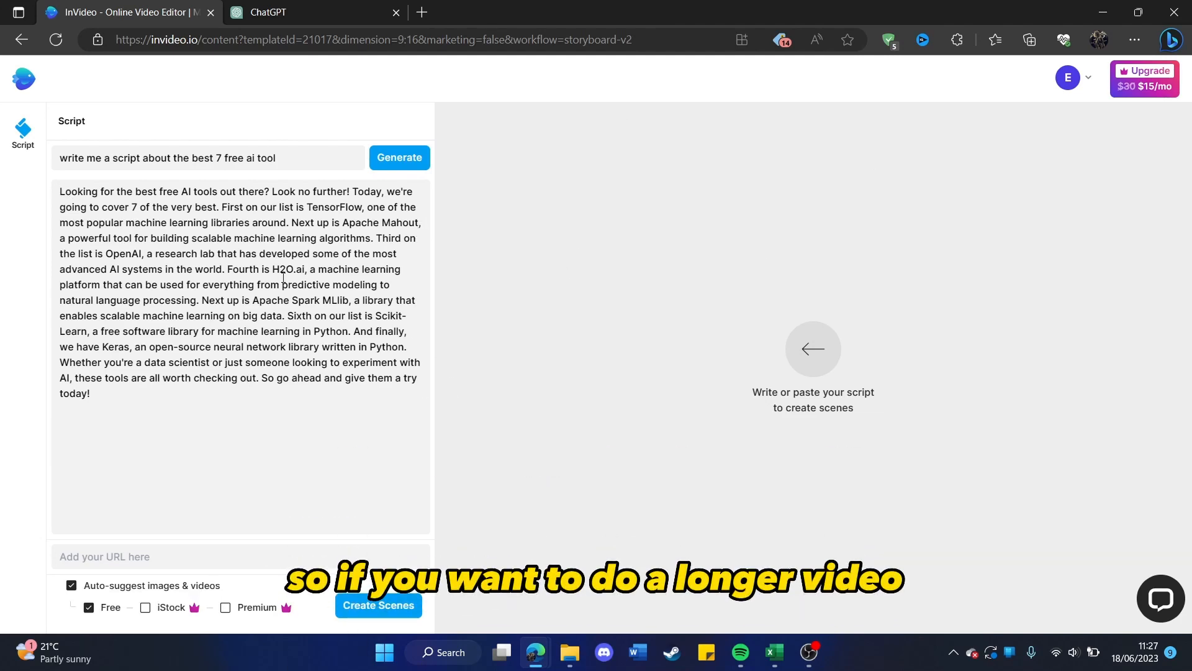
# Switch to ChatGPT and request "write me a youtube video script about the best 7 free ai tool to use make this script 10 minutes long".
pyautogui.click(292, 8)
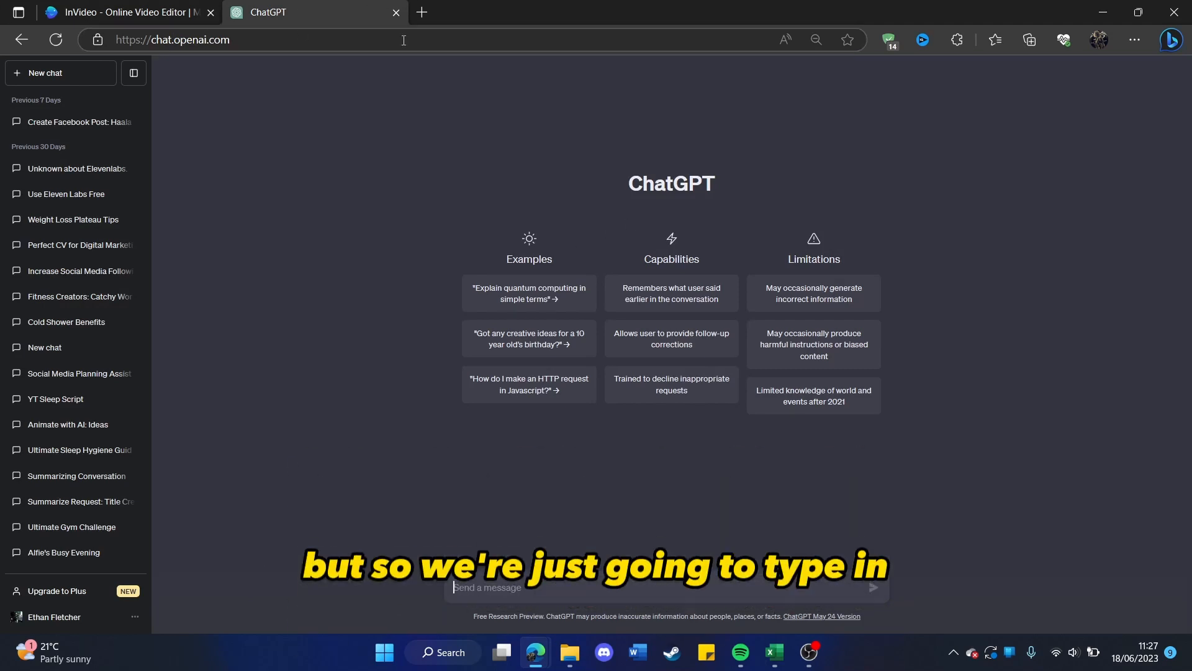
pyautogui.write('write me a youtube video script about the best 7 free ai tool to')
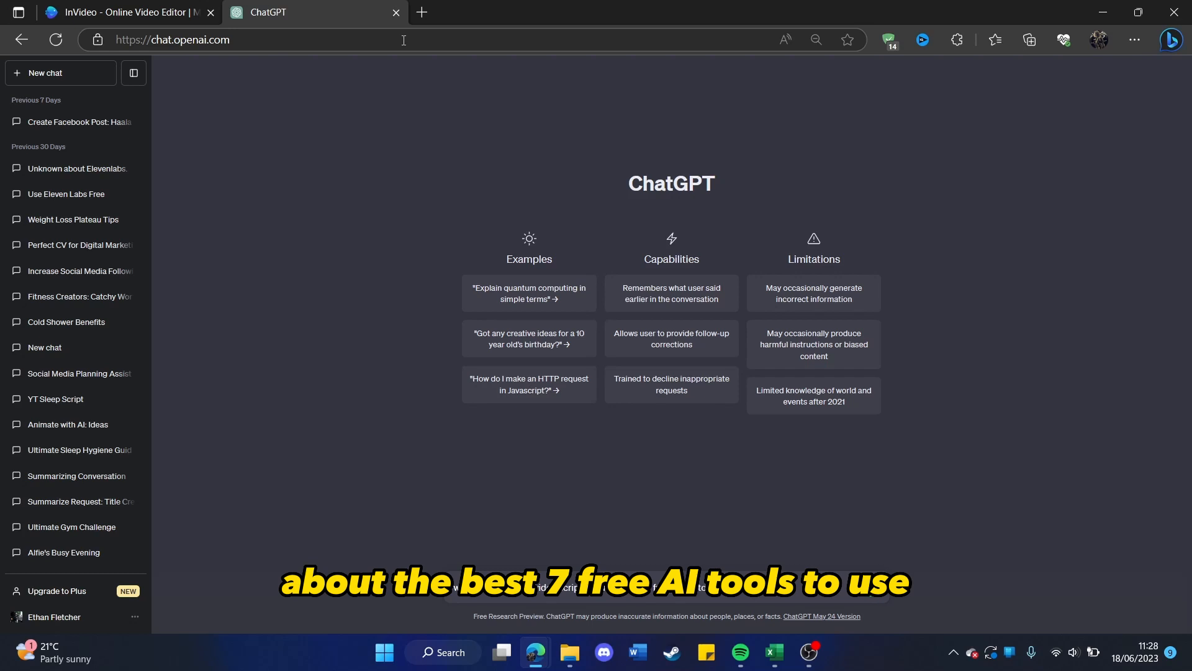
pyautogui.write('se')
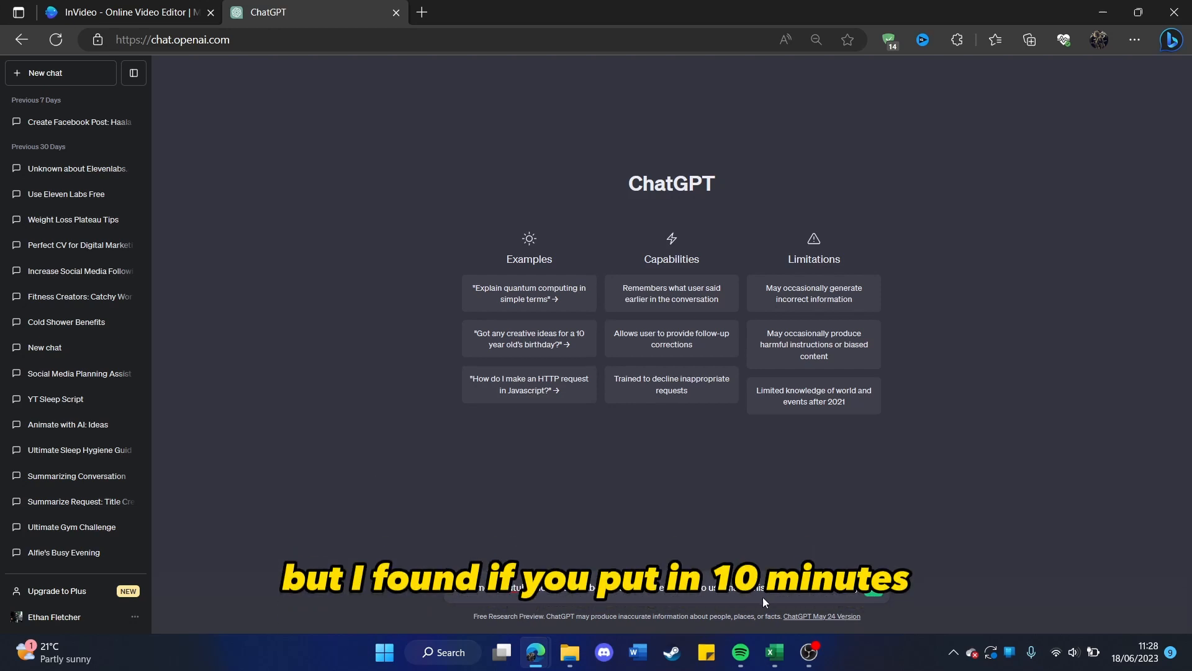
pyautogui.press('Return')
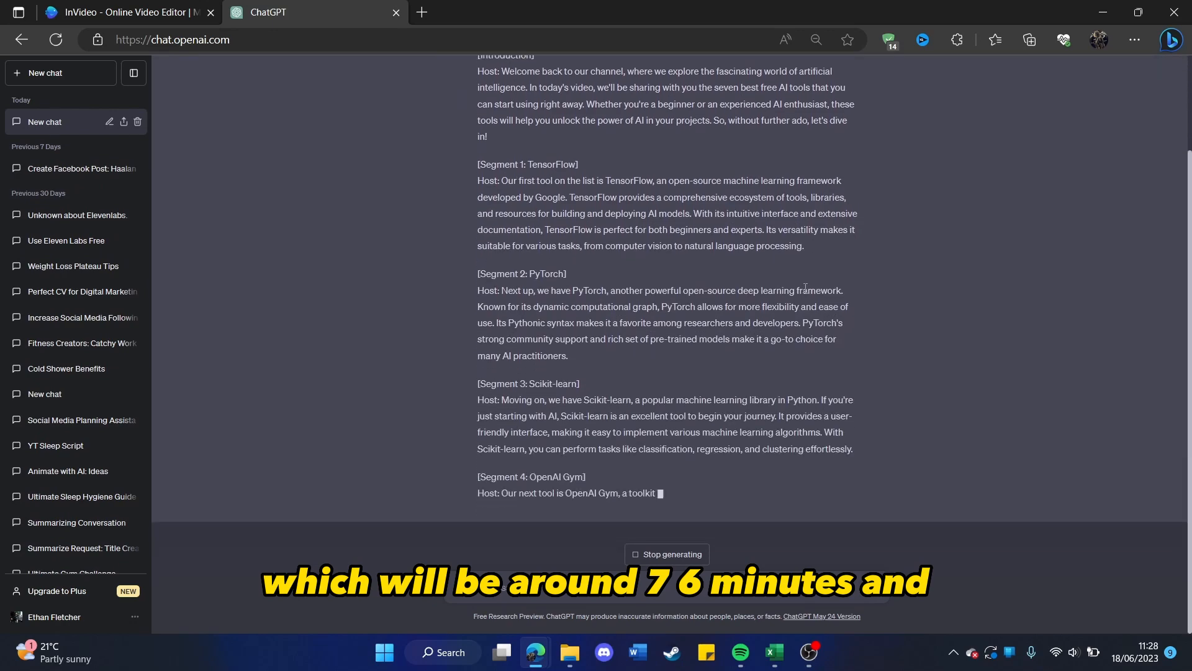
# Review the beginning of the ChatGPT script and highlight the introduction's spoken text without its host label.
pyautogui.scroll(3, 552, 203)
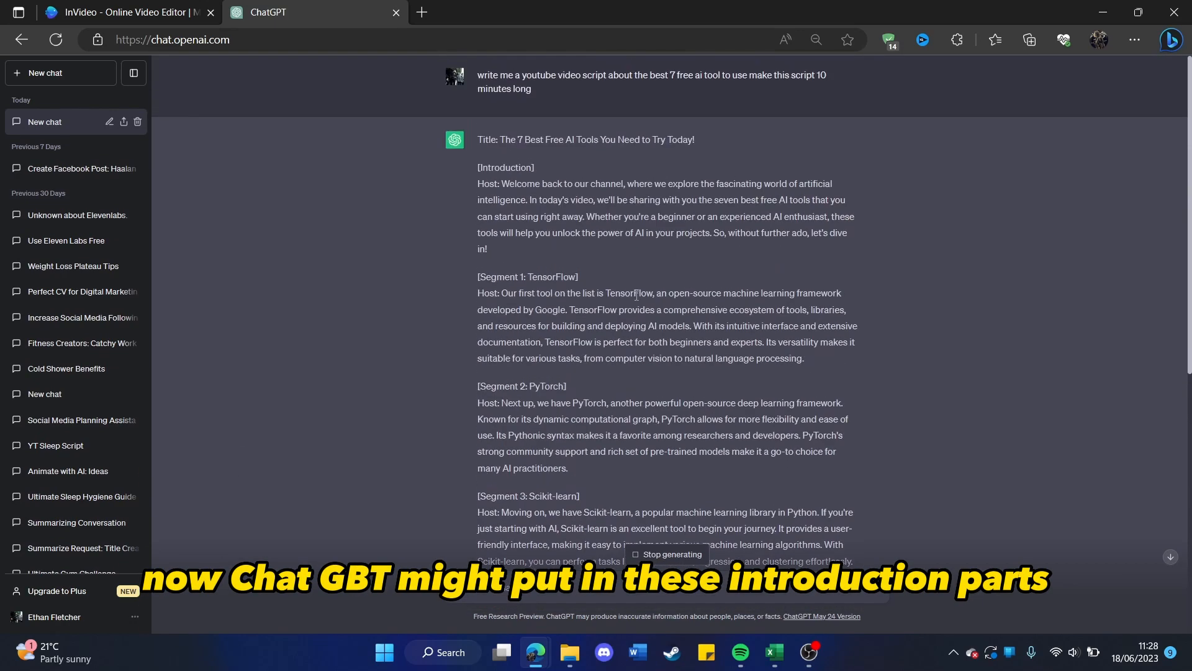
pyautogui.doubleClick(492, 169)
pyautogui.click(510, 197)
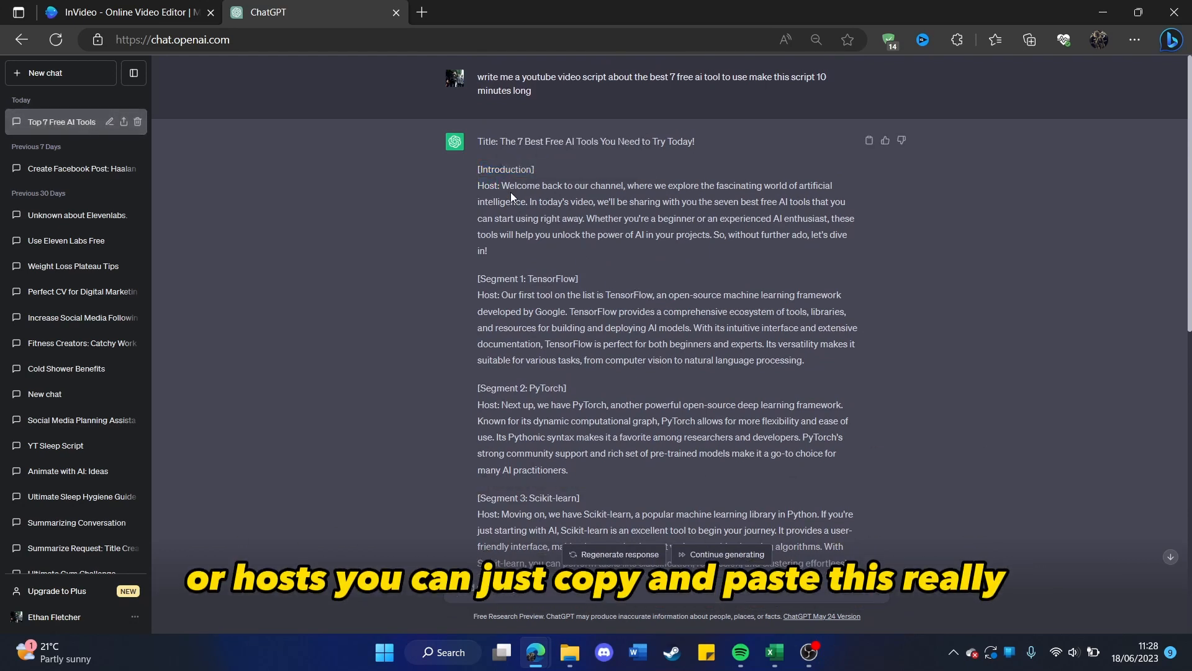
pyautogui.moveTo(502, 185); pyautogui.dragTo(648, 255)
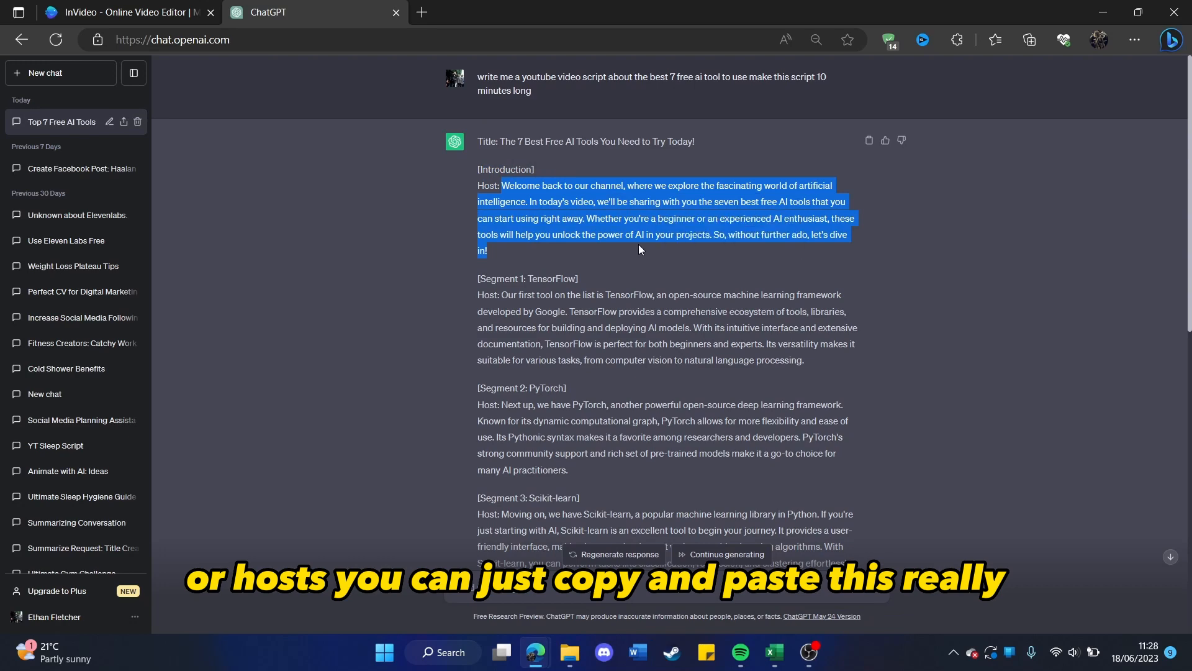
# Return to InVideo and review the short AI-generated script in the script editor.
pyautogui.click(209, 6)
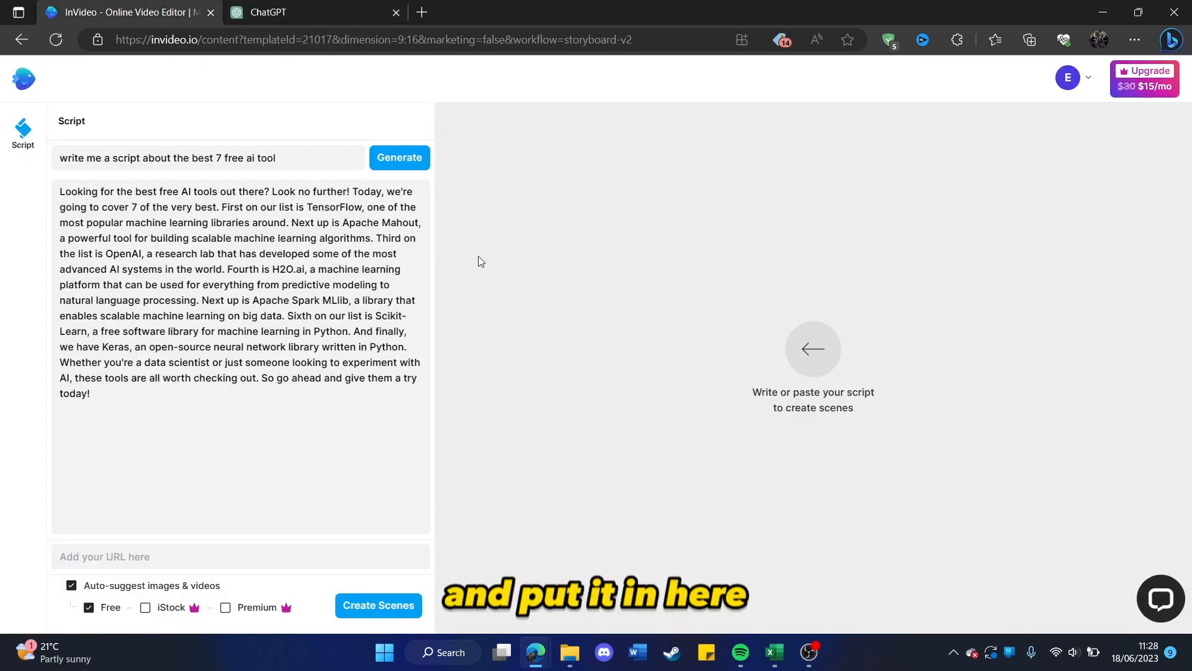
pyautogui.click(310, 7)
pyautogui.click(148, 12)
pyautogui.click(221, 255)
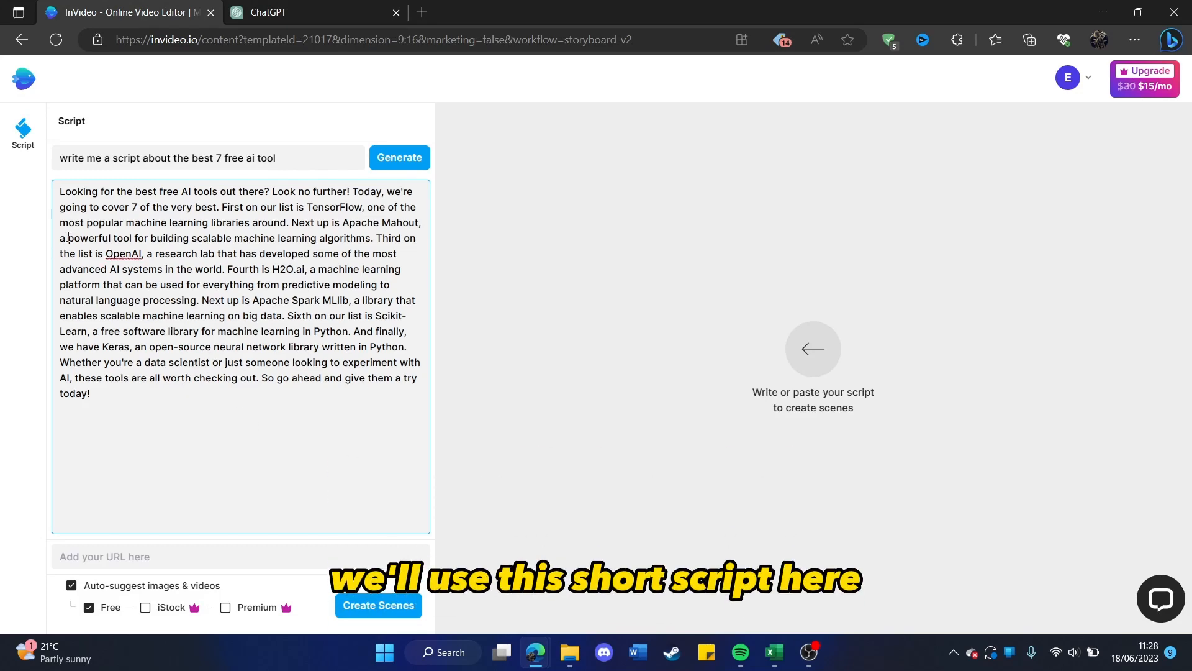
pyautogui.moveTo(56, 192); pyautogui.dragTo(166, 399)
pyautogui.click(255, 408)
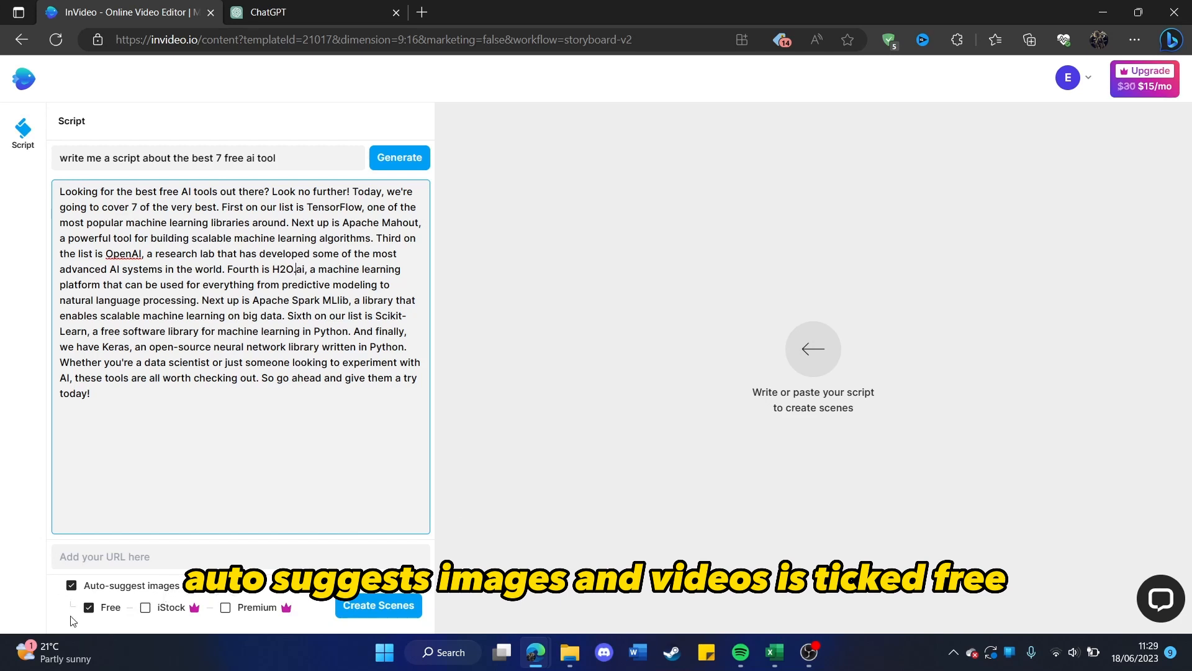
# Create scenes from the script with free auto-suggested media, accepting the automatic rearrangement of the text.
pyautogui.moveTo(194, 610)
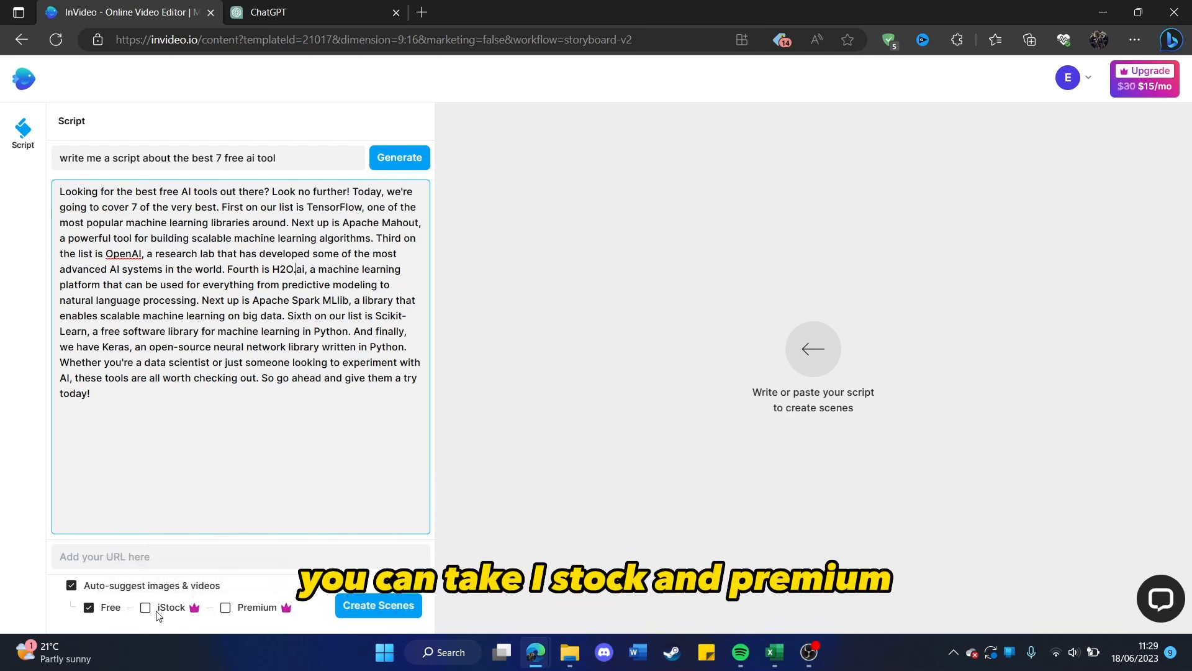
pyautogui.click(391, 604)
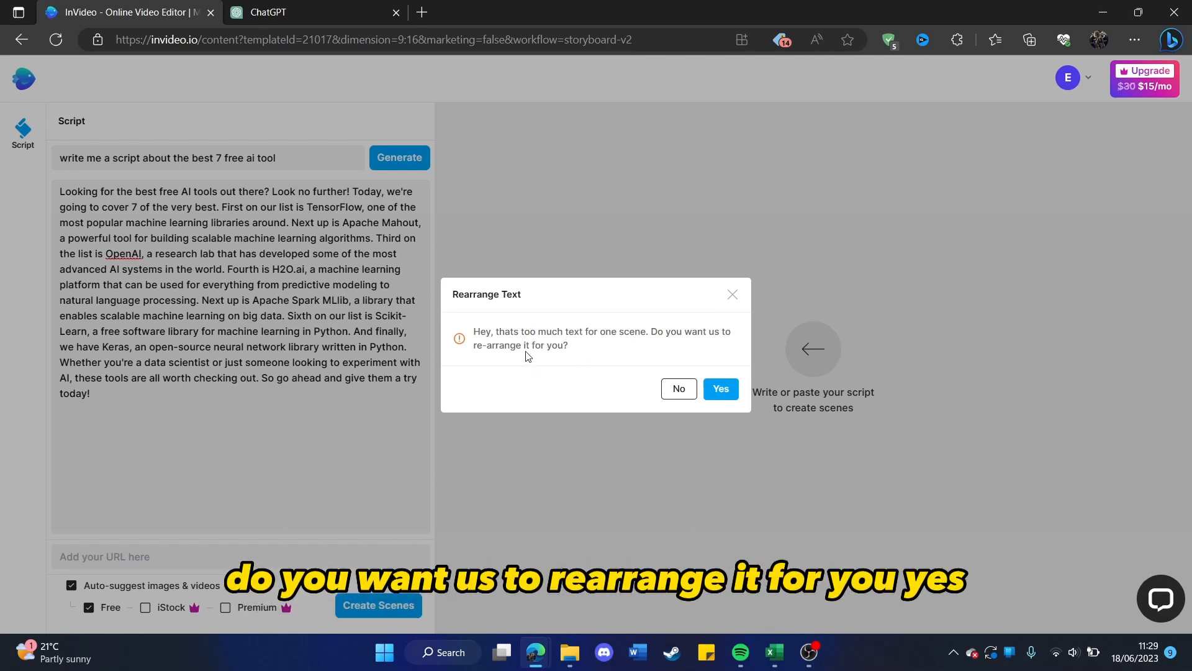
pyautogui.click(716, 390)
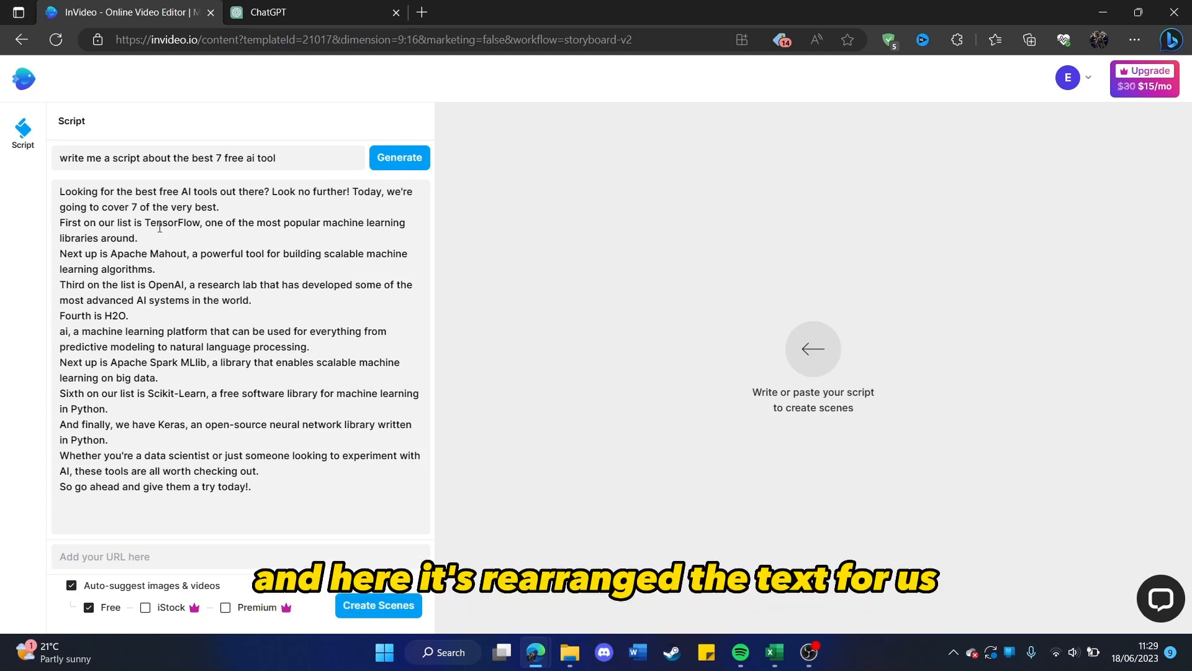
pyautogui.click(398, 607)
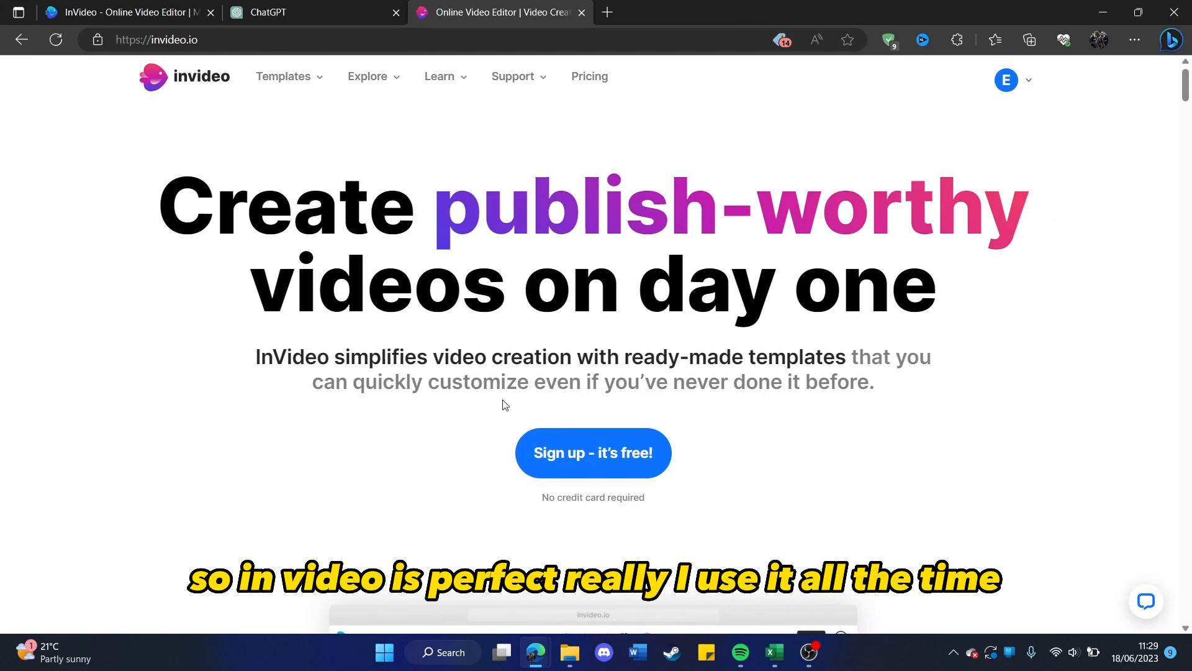
# Look through InVideo's Online Video Editor page, including its features and ratings, and return to the homepage.
pyautogui.moveTo(367, 74)
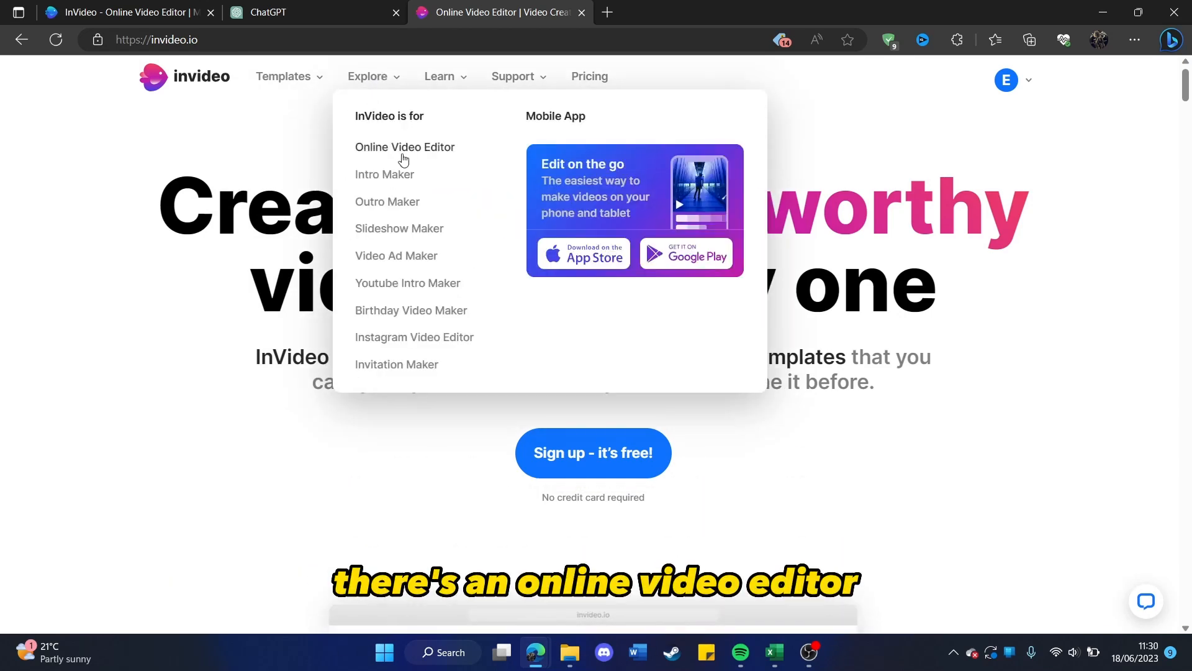
pyautogui.click(404, 152)
pyautogui.scroll(-8, 635, 198)
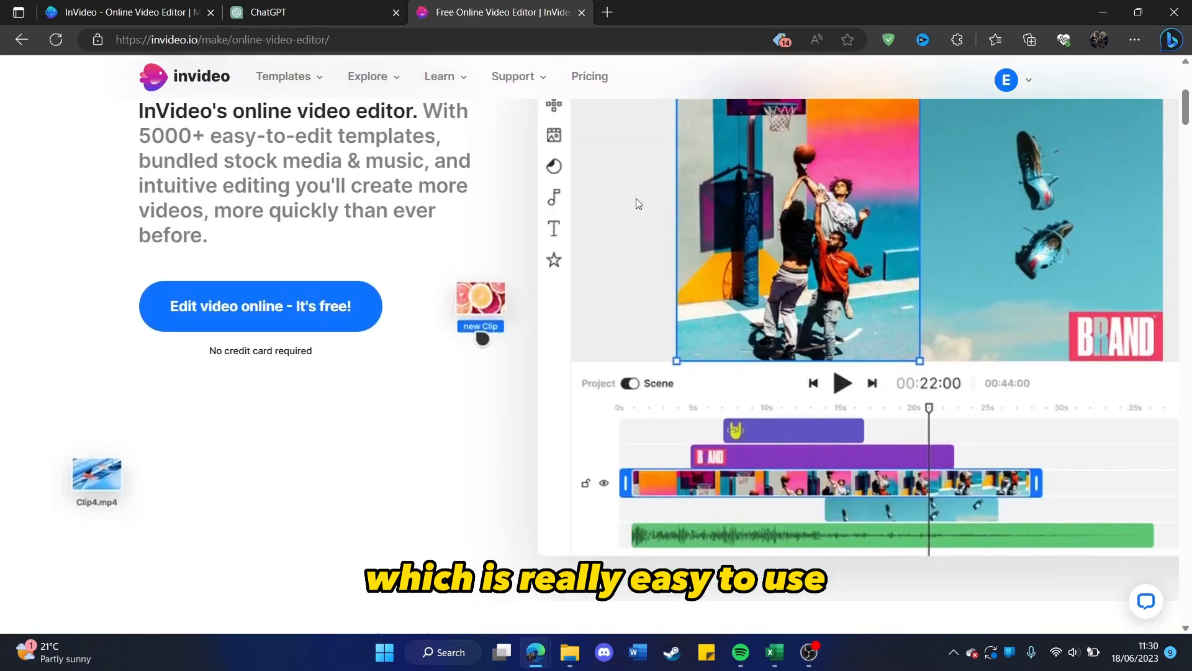
pyautogui.scroll(-6, 631, 225)
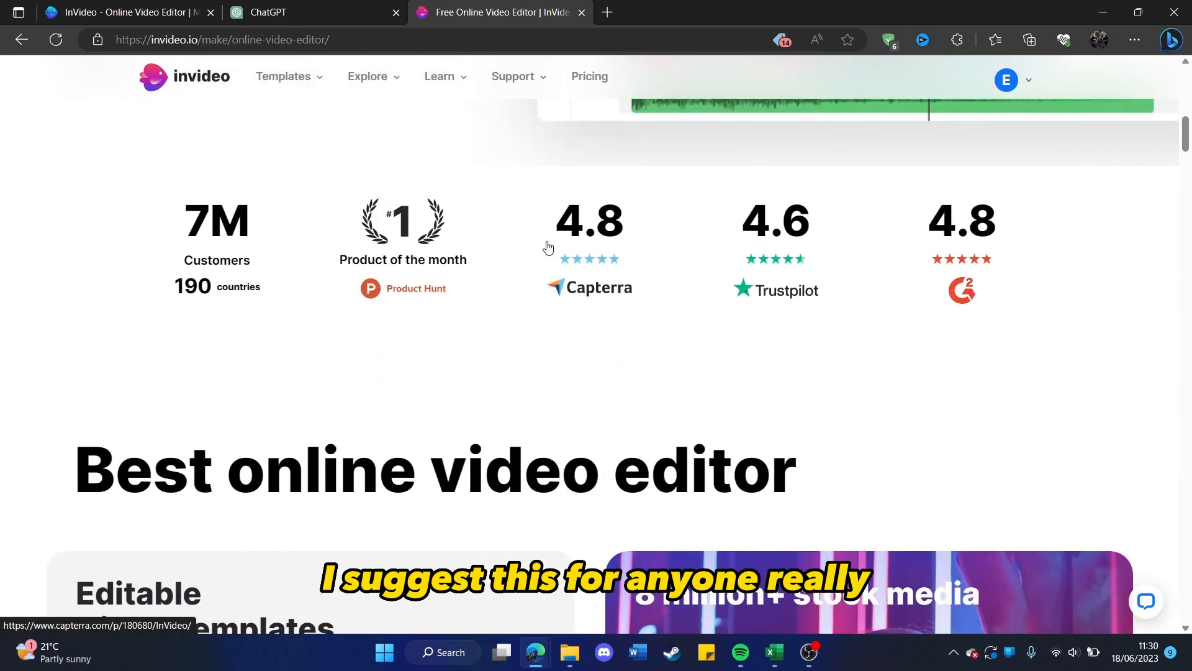
pyautogui.scroll(-2, 546, 248)
pyautogui.scroll(8, 511, 255)
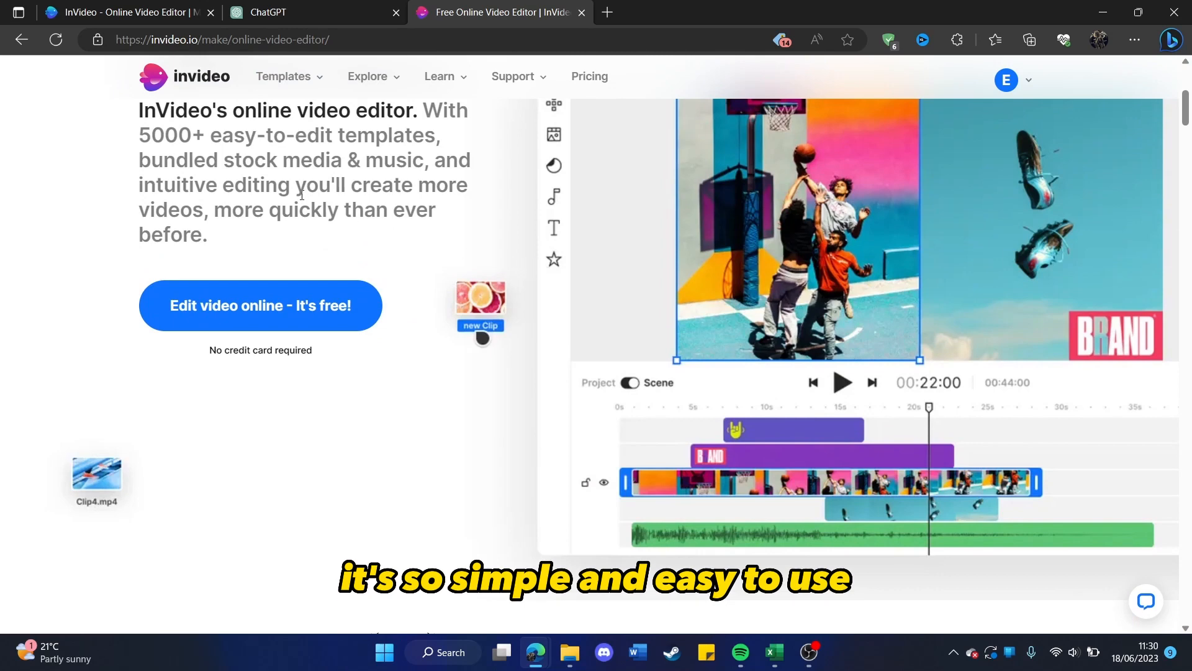
pyautogui.hotkey('alt', 'Left')
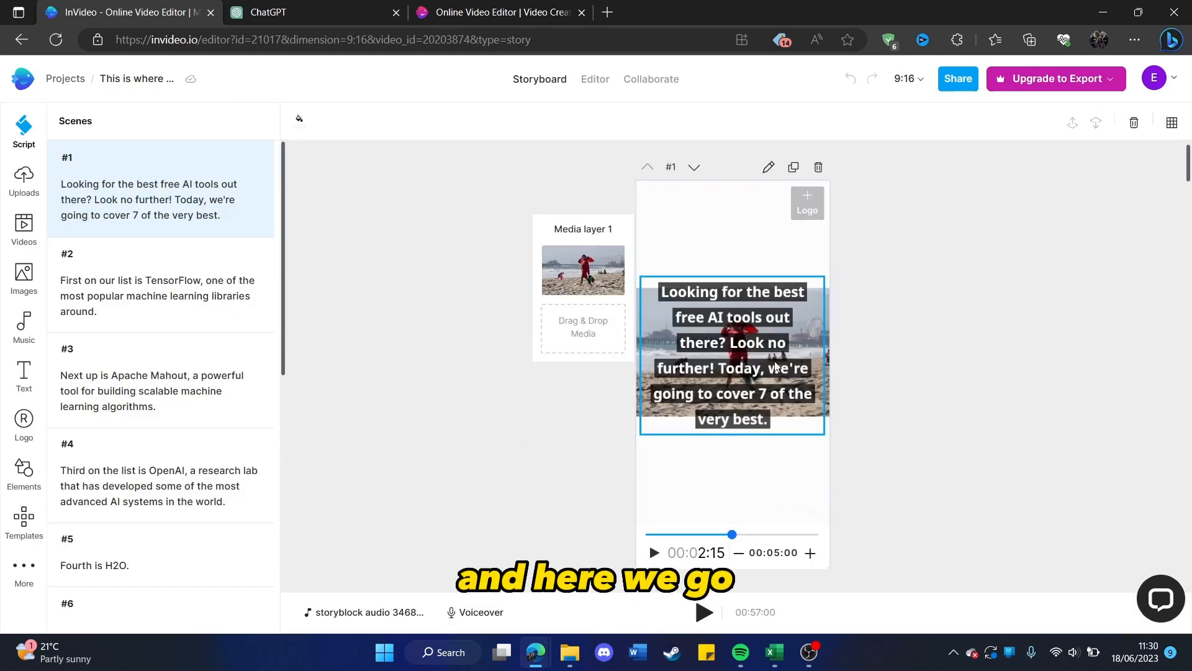
# Preview scene 1 in the storyboard and look through the following scenes up to scene 11.
pyautogui.click(654, 555)
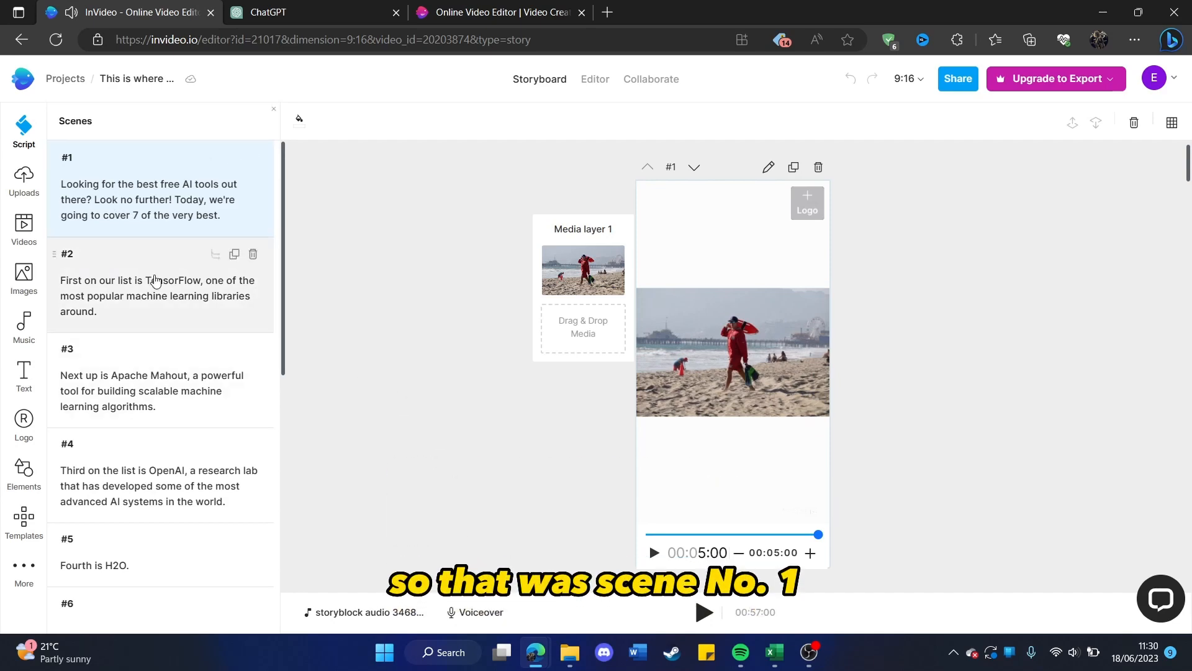
pyautogui.click(156, 281)
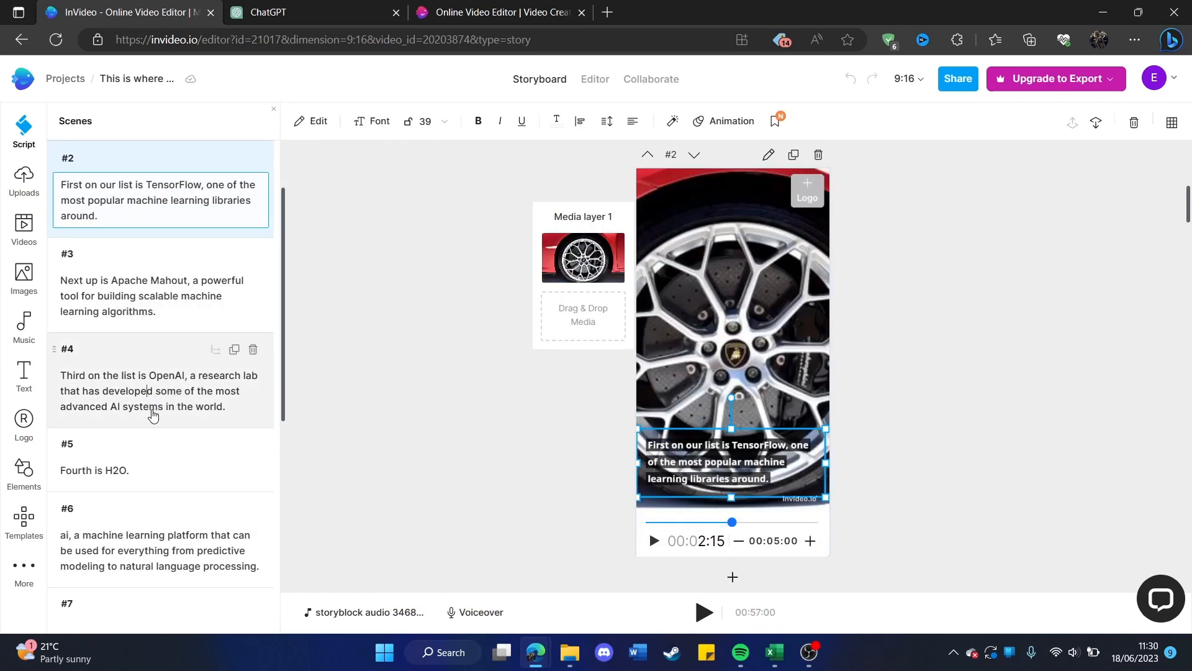
pyautogui.click(153, 416)
pyautogui.click(152, 438)
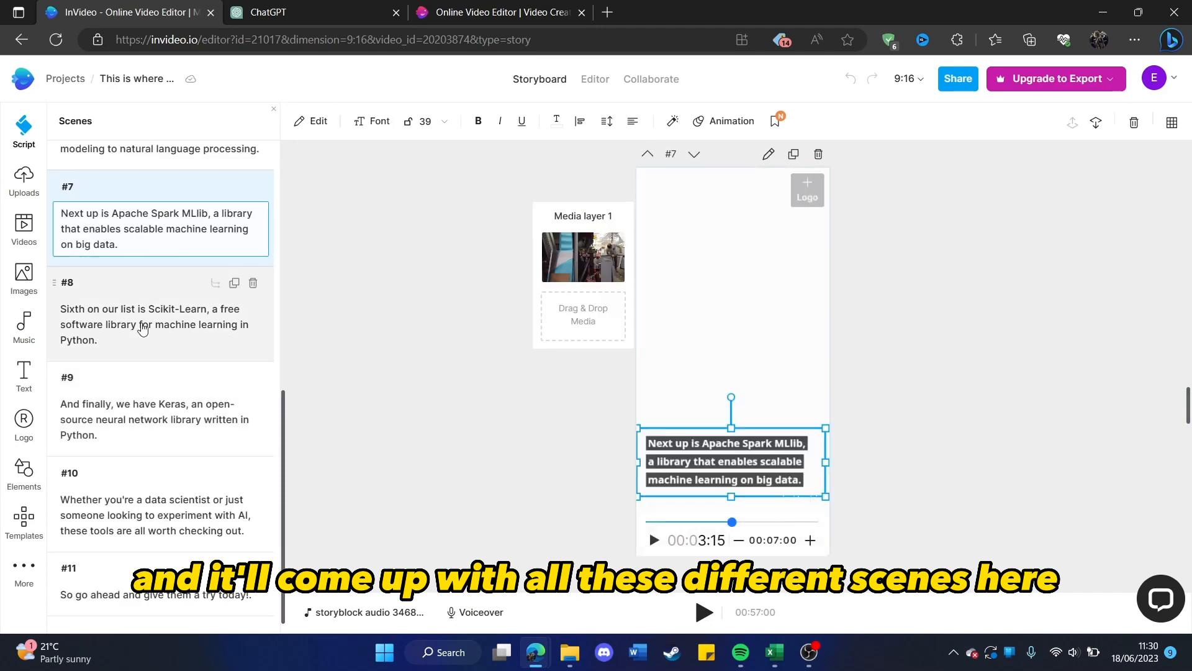
pyautogui.click(143, 329)
pyautogui.click(164, 497)
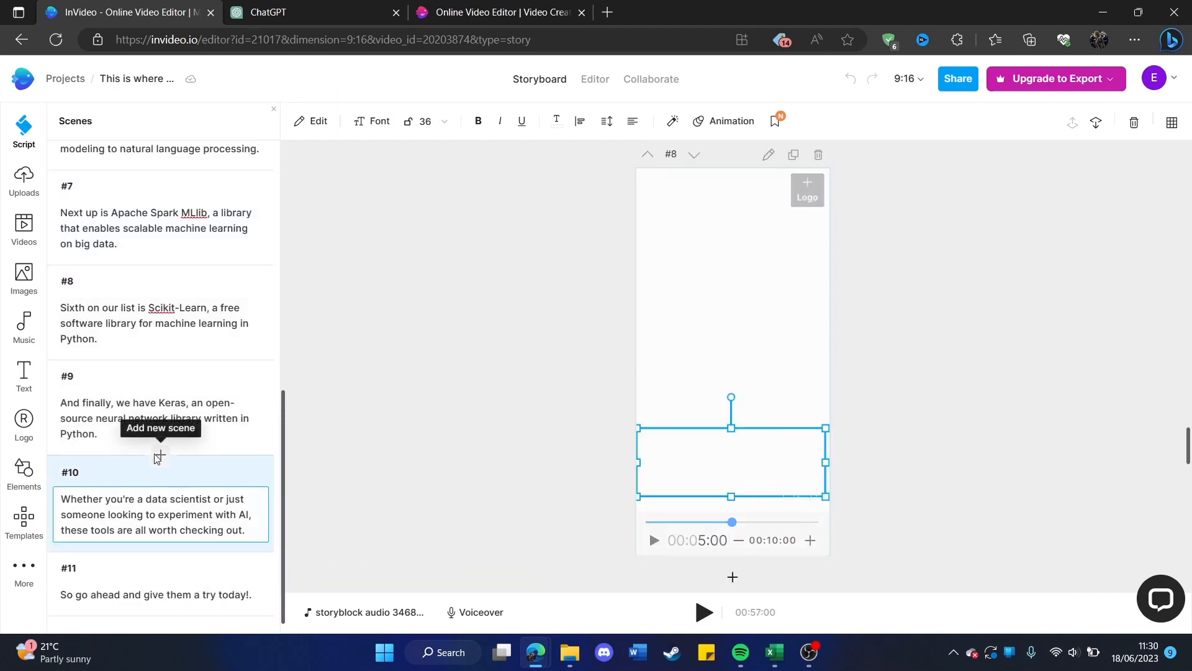
pyautogui.click(165, 558)
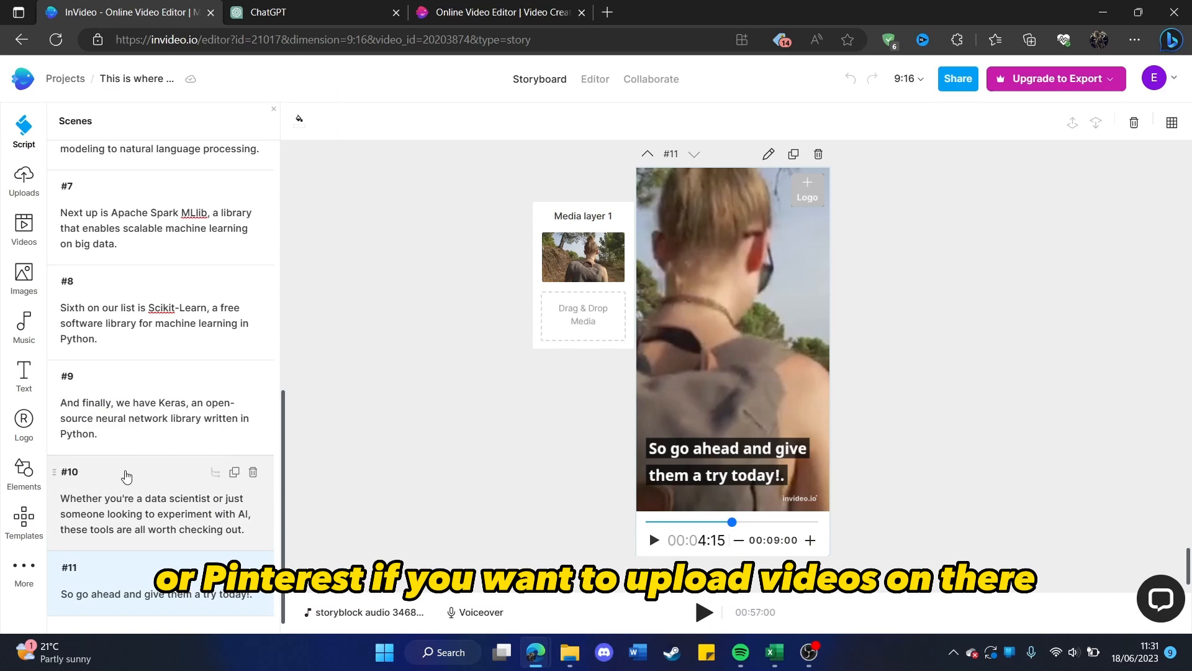
# Go back to the earlier storyboard scenes and view scenes 3 and 5.
pyautogui.scroll(5, 143, 305)
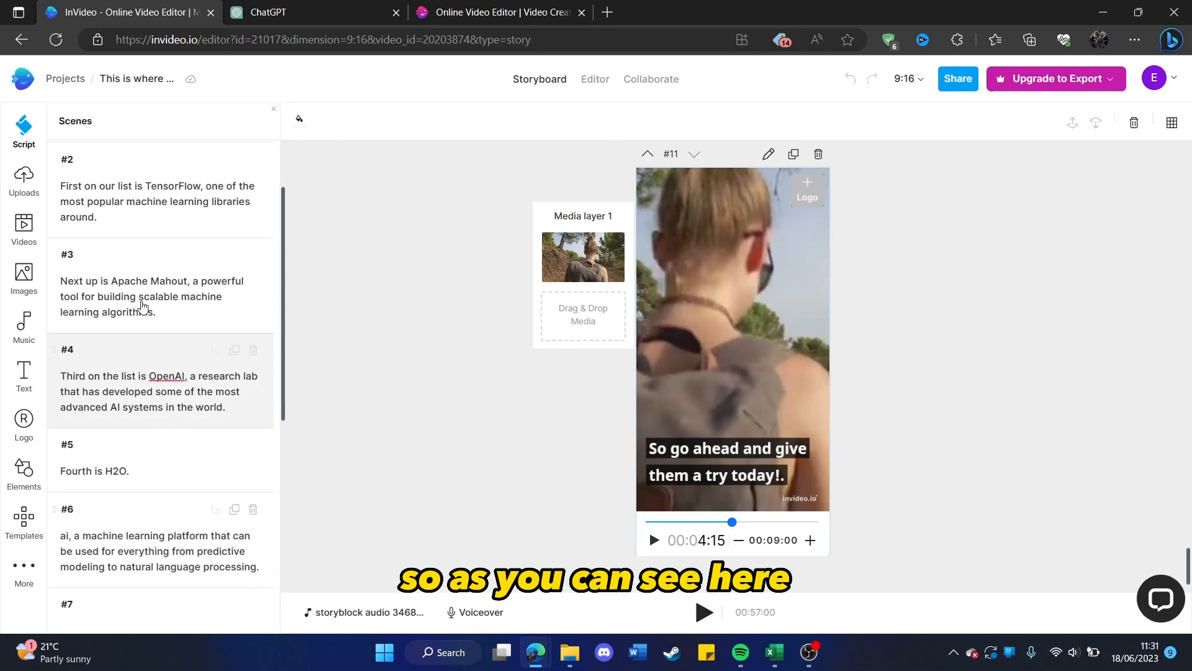
pyautogui.click(148, 233)
pyautogui.click(117, 259)
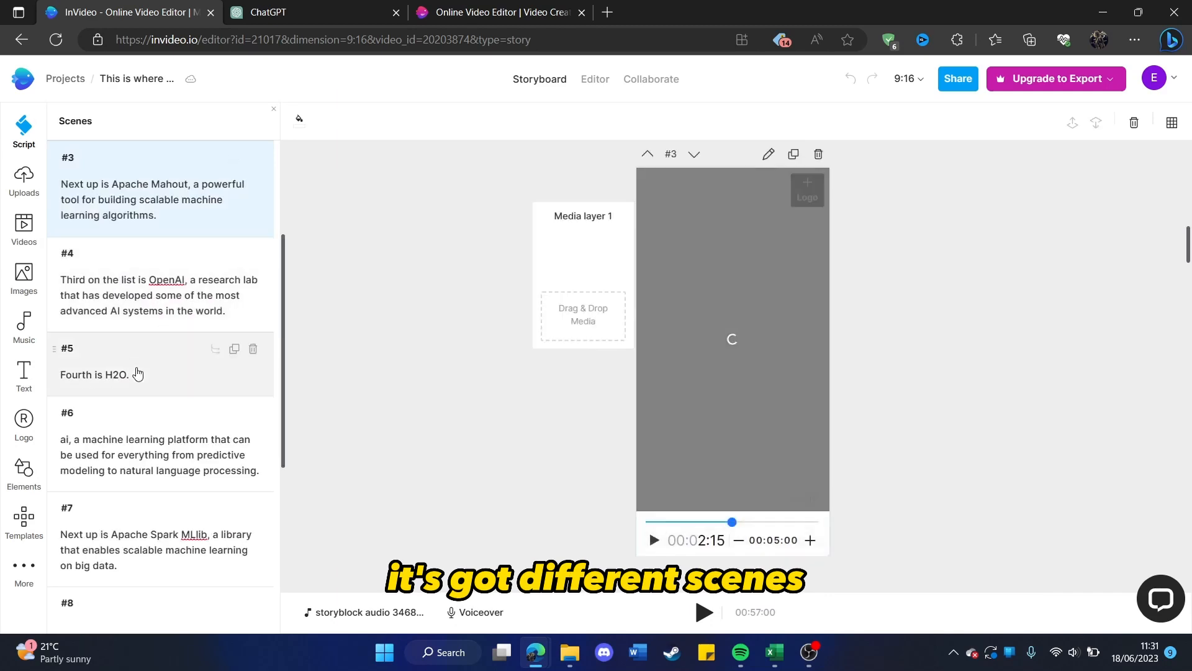
pyautogui.click(137, 373)
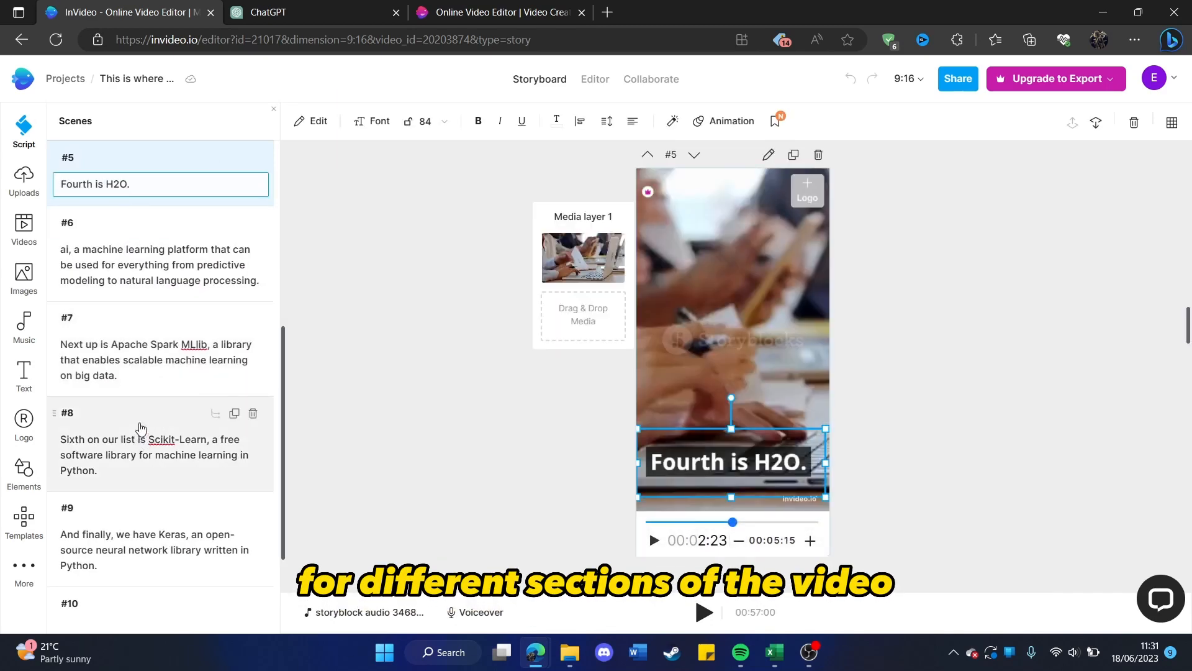
# Check scenes 9 to 11 of the vertical video, and resize the project to Wide 16:9.
pyautogui.click(141, 429)
pyautogui.scroll(-5, 584, 290)
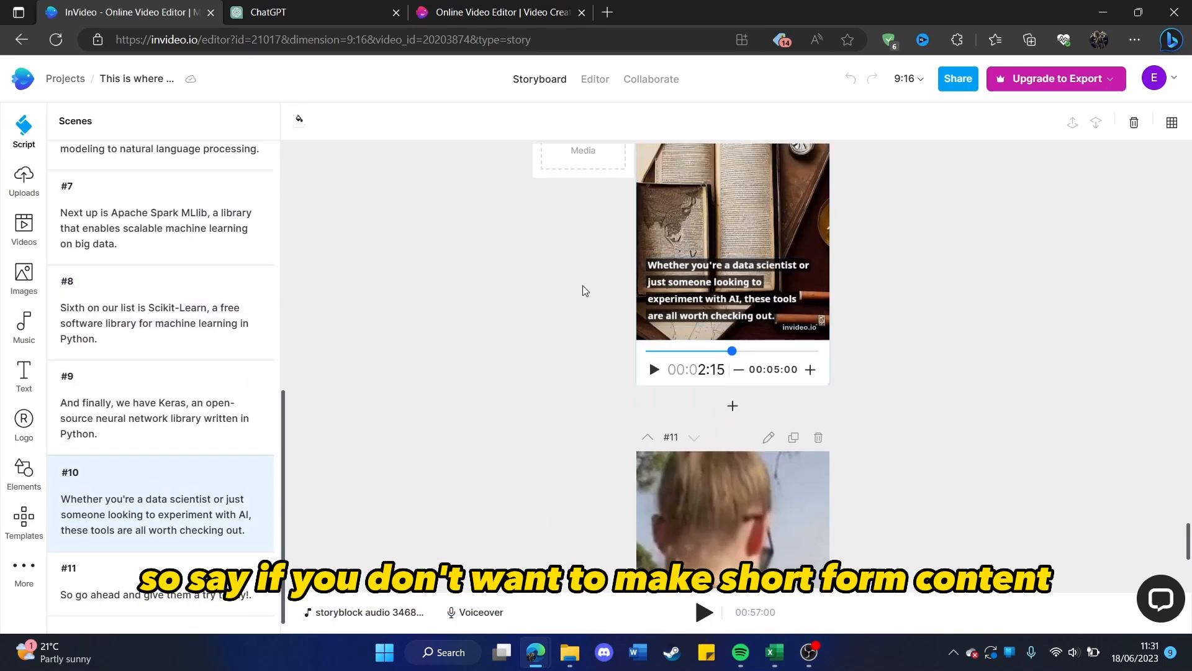
pyautogui.scroll(3, 586, 291)
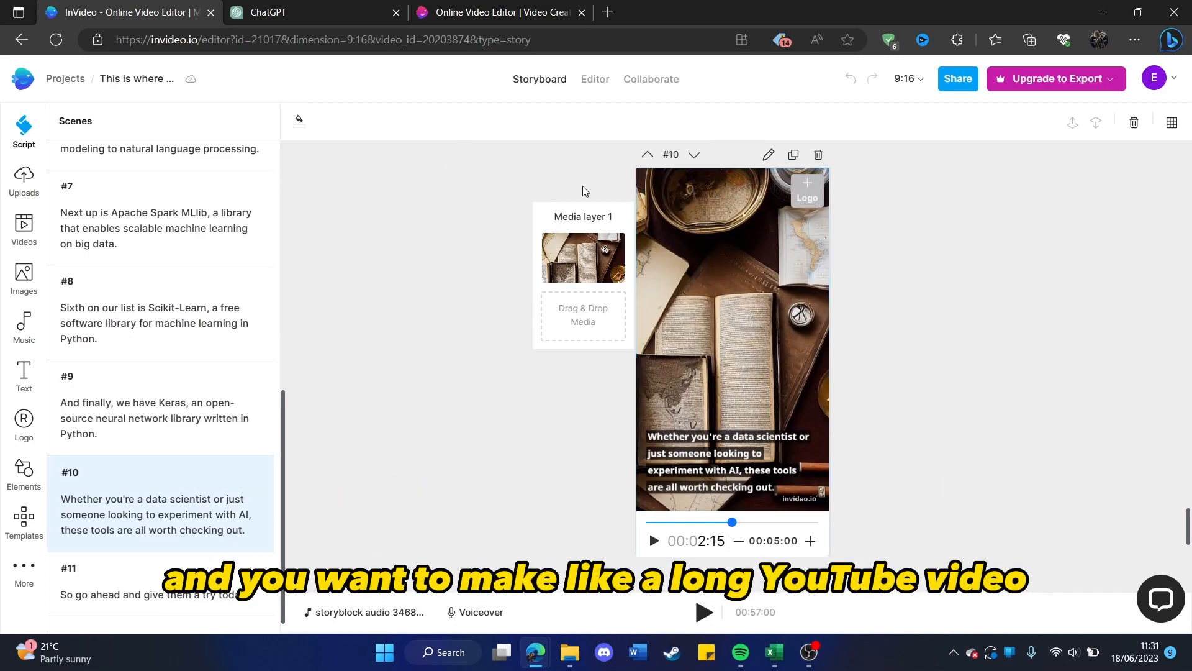
pyautogui.click(919, 83)
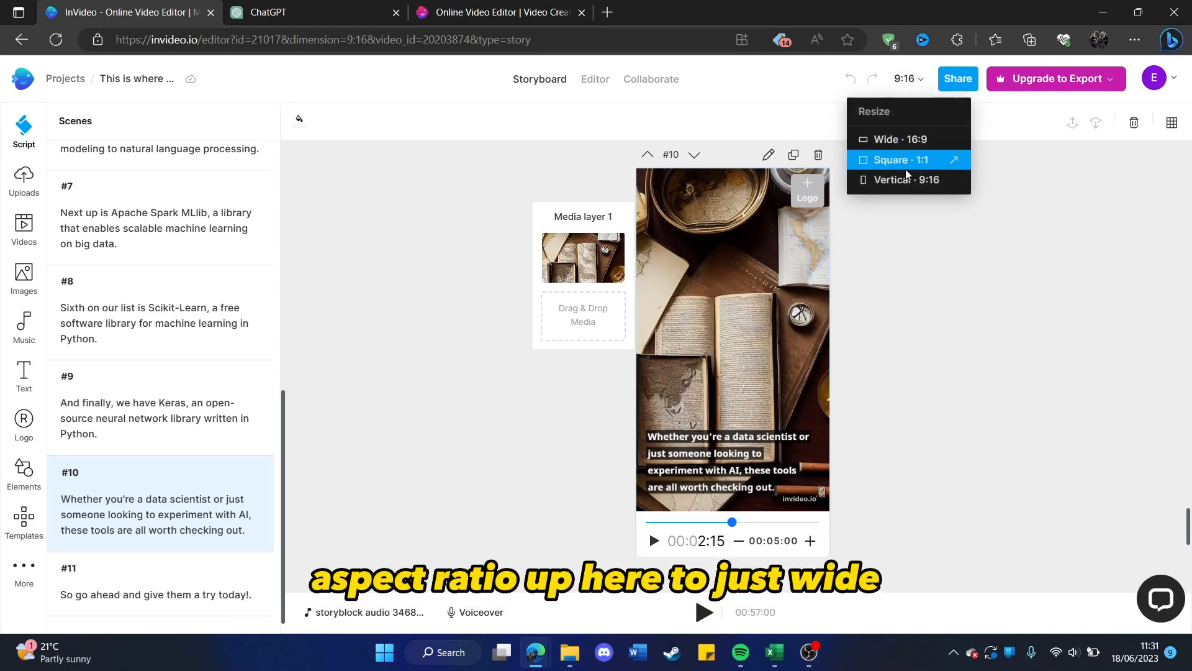
pyautogui.click(907, 139)
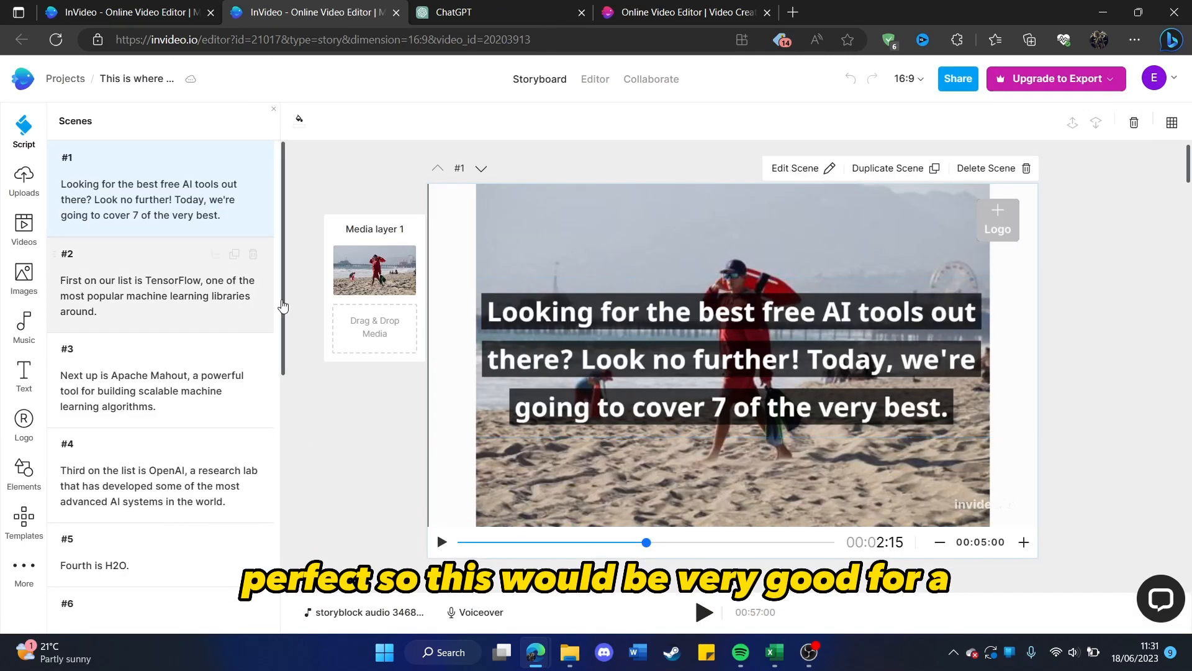
# Look through the scenes of the 16:9 version, viewing scenes 2, 9, 8, 7 and 6.
pyautogui.click(166, 324)
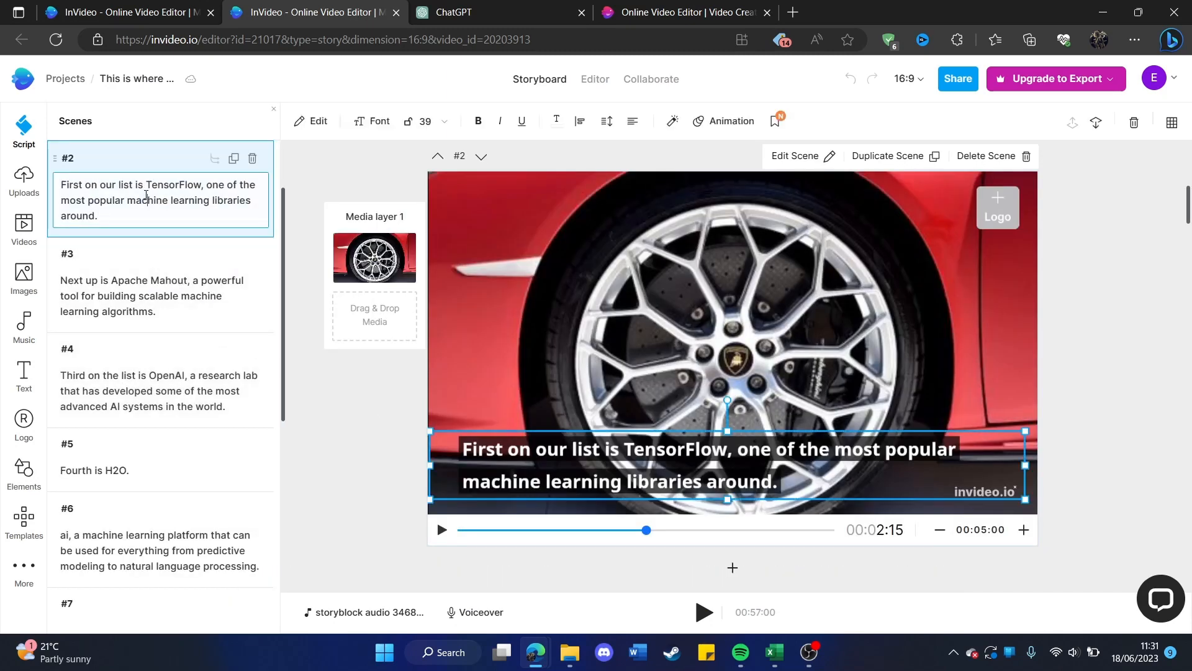
pyautogui.scroll(-7, 197, 330)
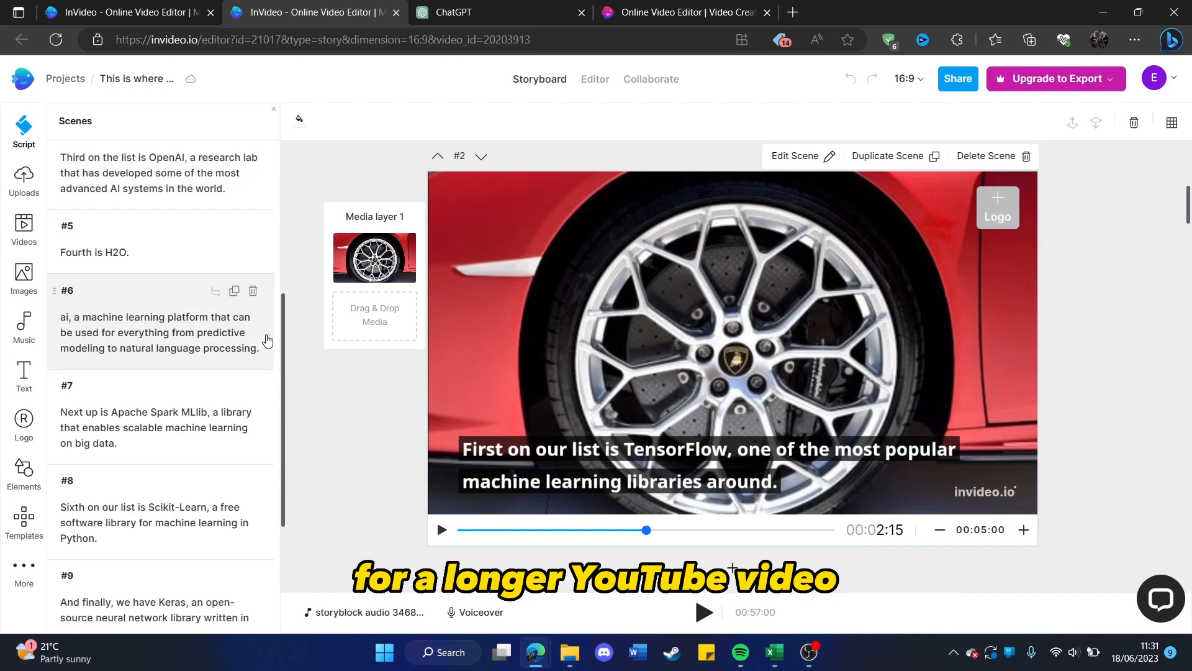
pyautogui.click(173, 391)
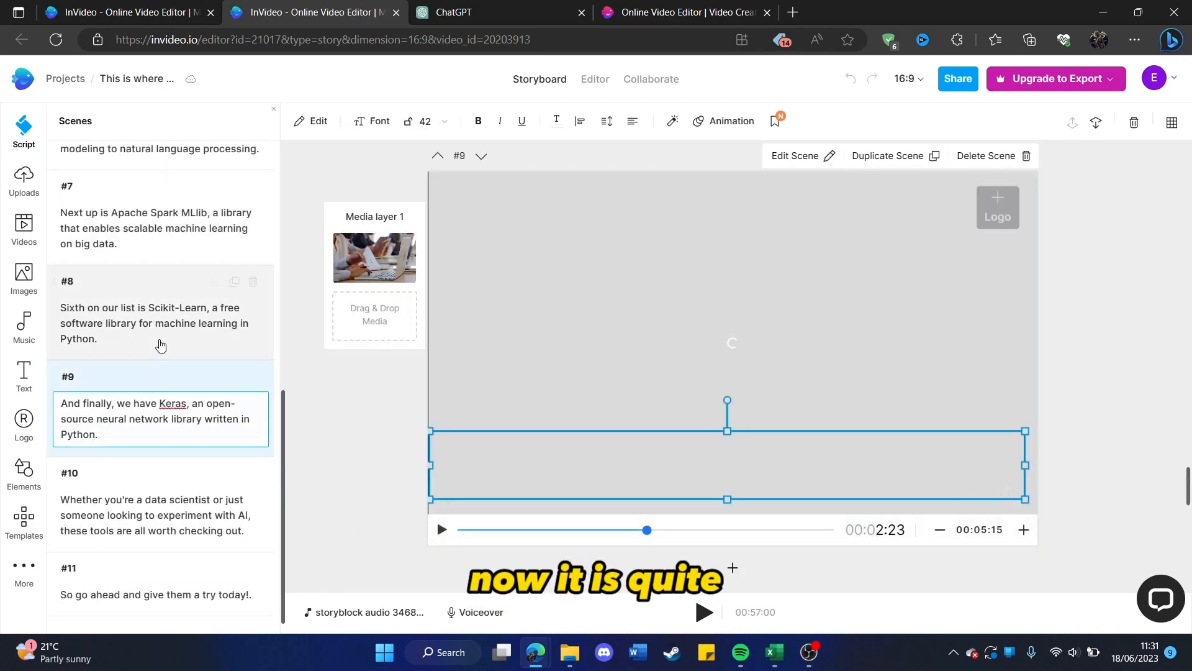
pyautogui.click(152, 326)
pyautogui.click(149, 243)
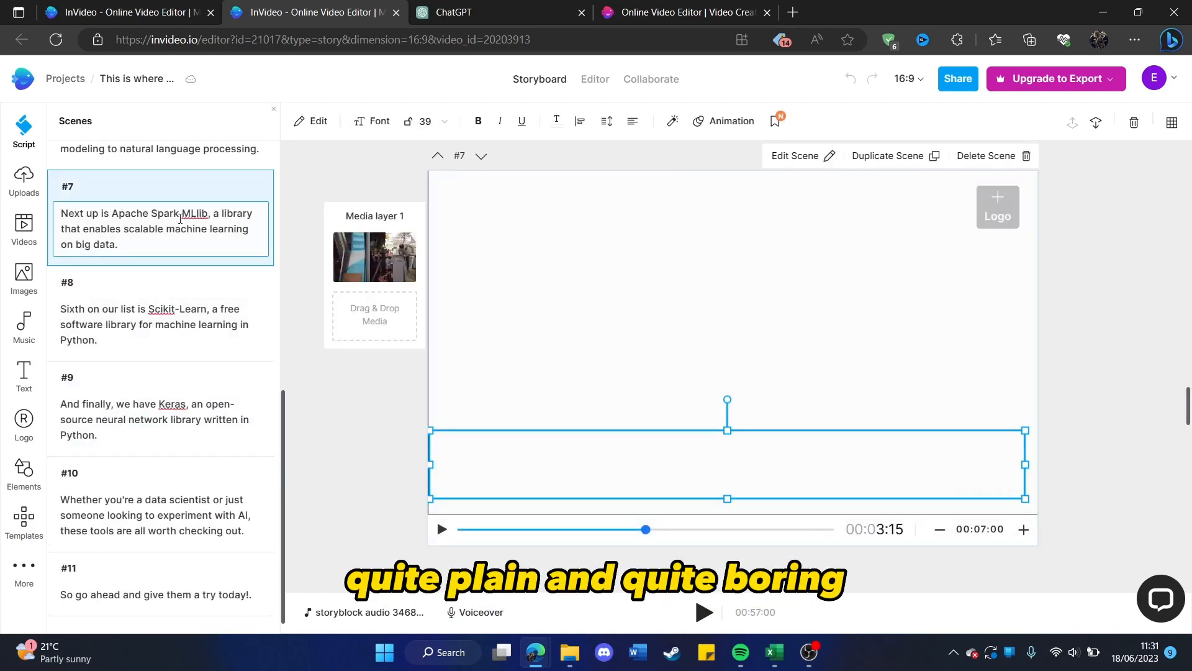
pyautogui.scroll(3, 177, 285)
pyautogui.click(217, 320)
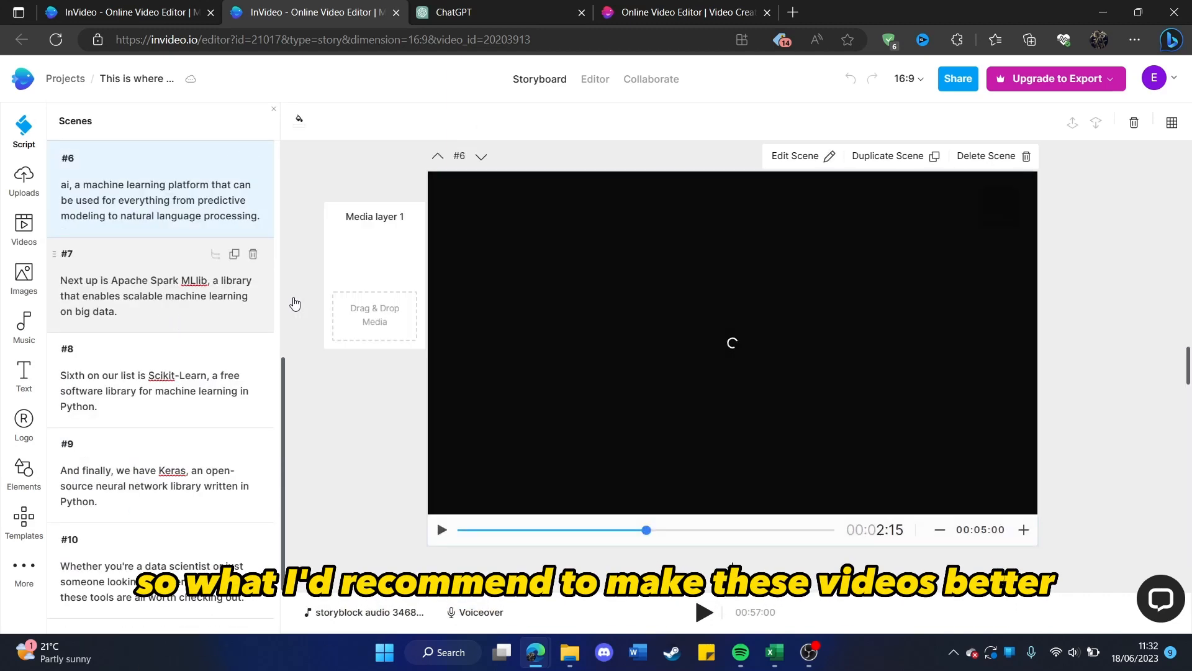
pyautogui.scroll(8, 211, 317)
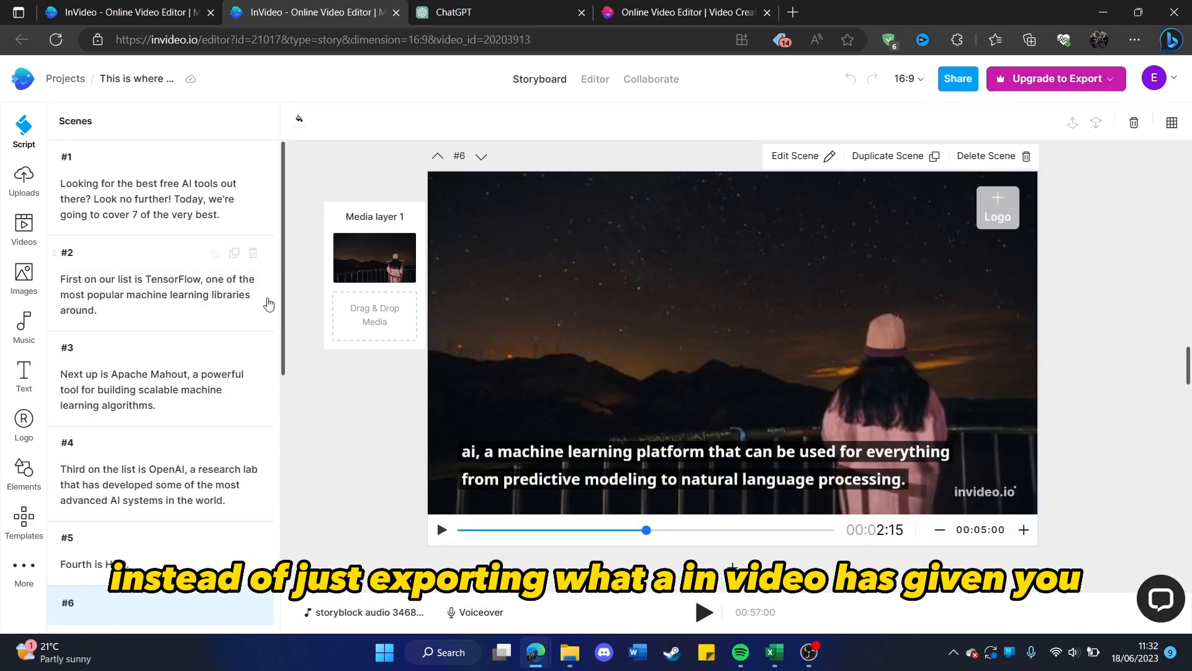
pyautogui.scroll(-8, 126, 410)
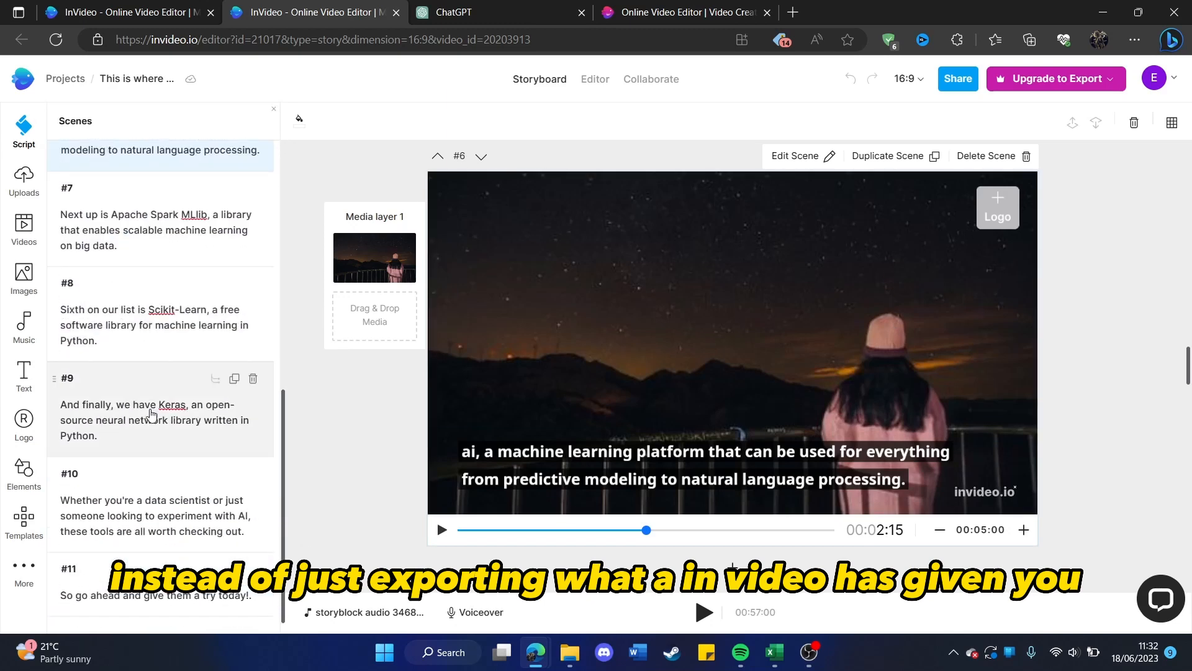
pyautogui.scroll(4, 103, 211)
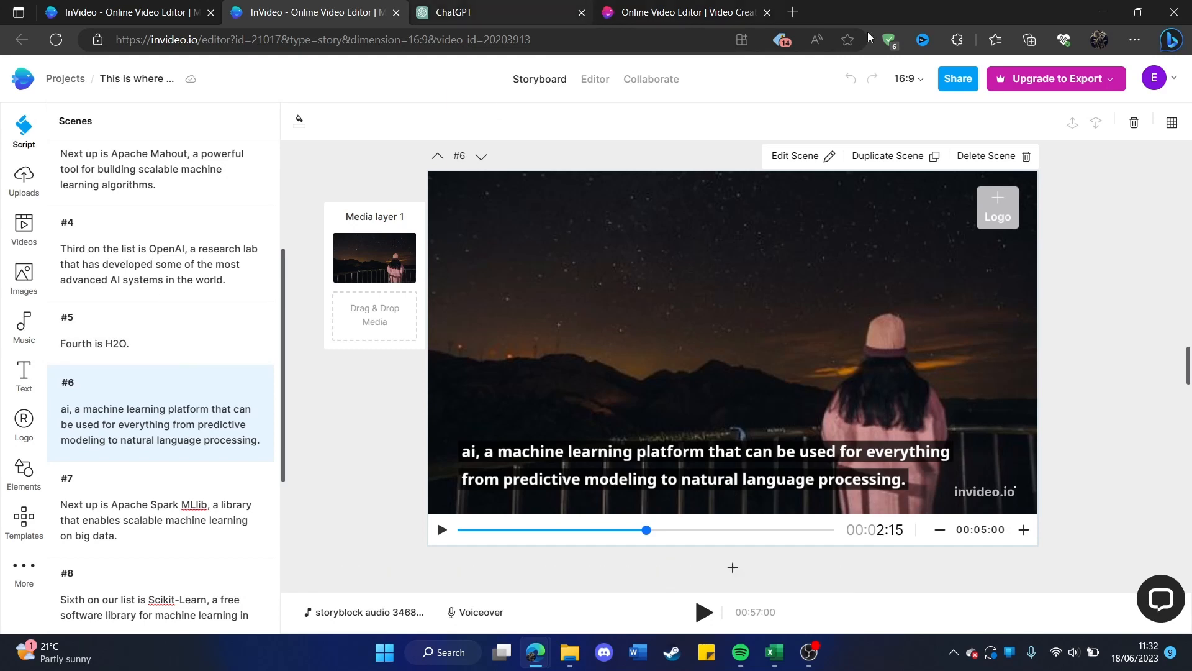
# Open the text options and play a preview of scene 6, pausing it partway through.
pyautogui.click(24, 372)
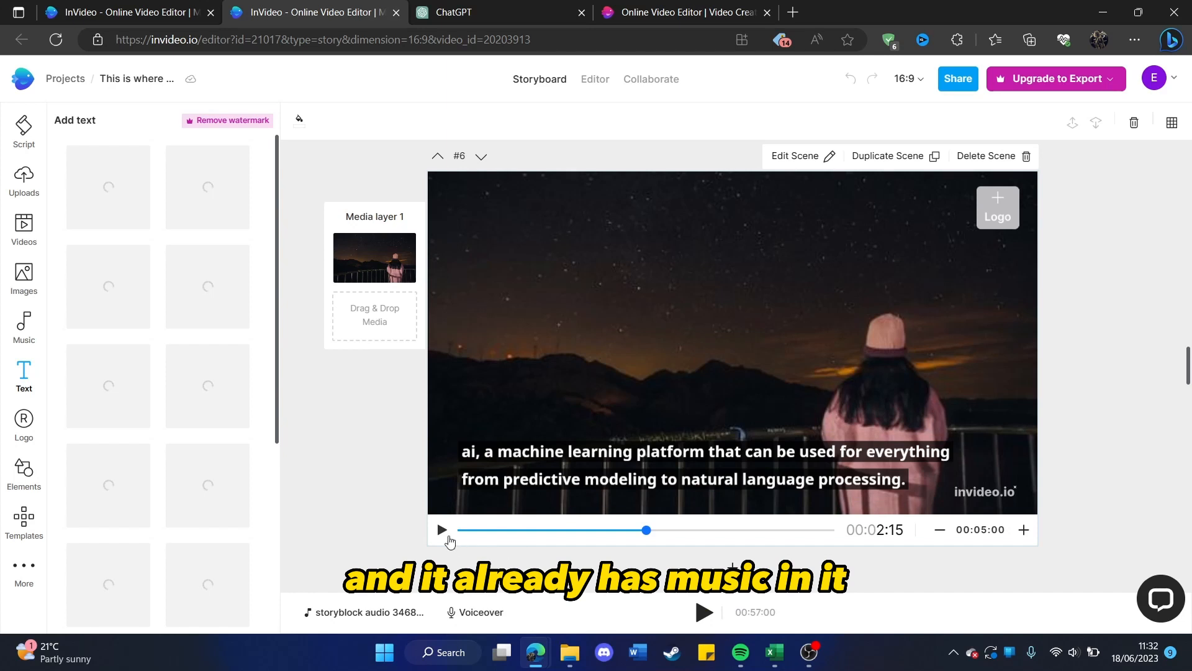
pyautogui.click(445, 534)
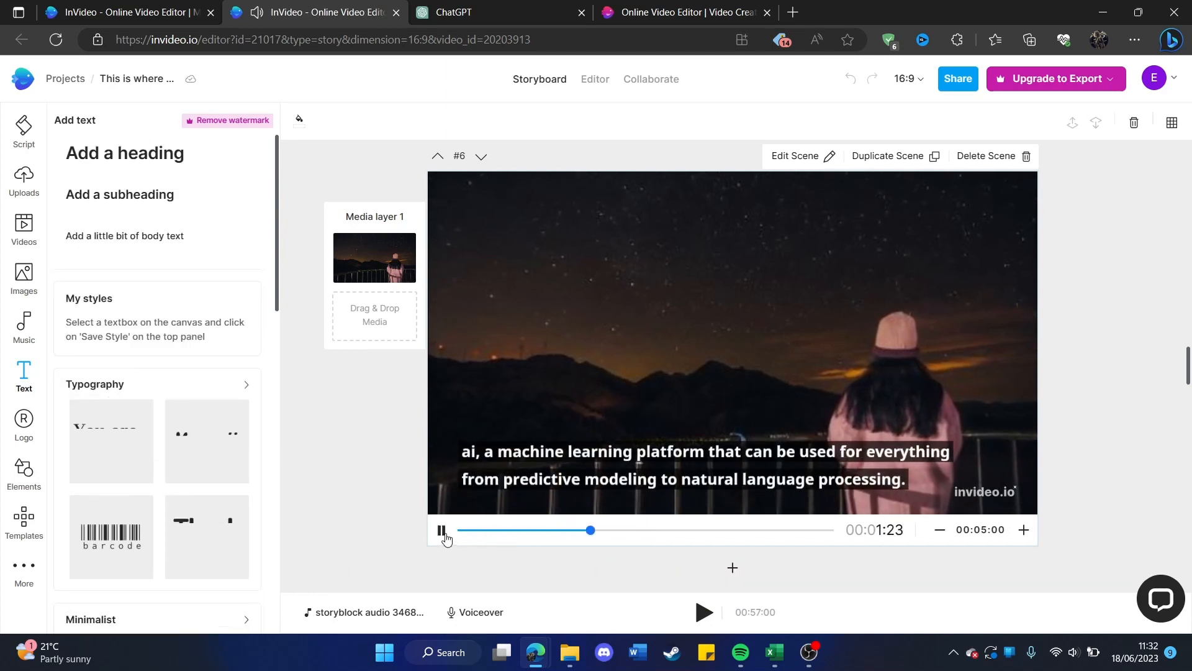
pyautogui.click(442, 531)
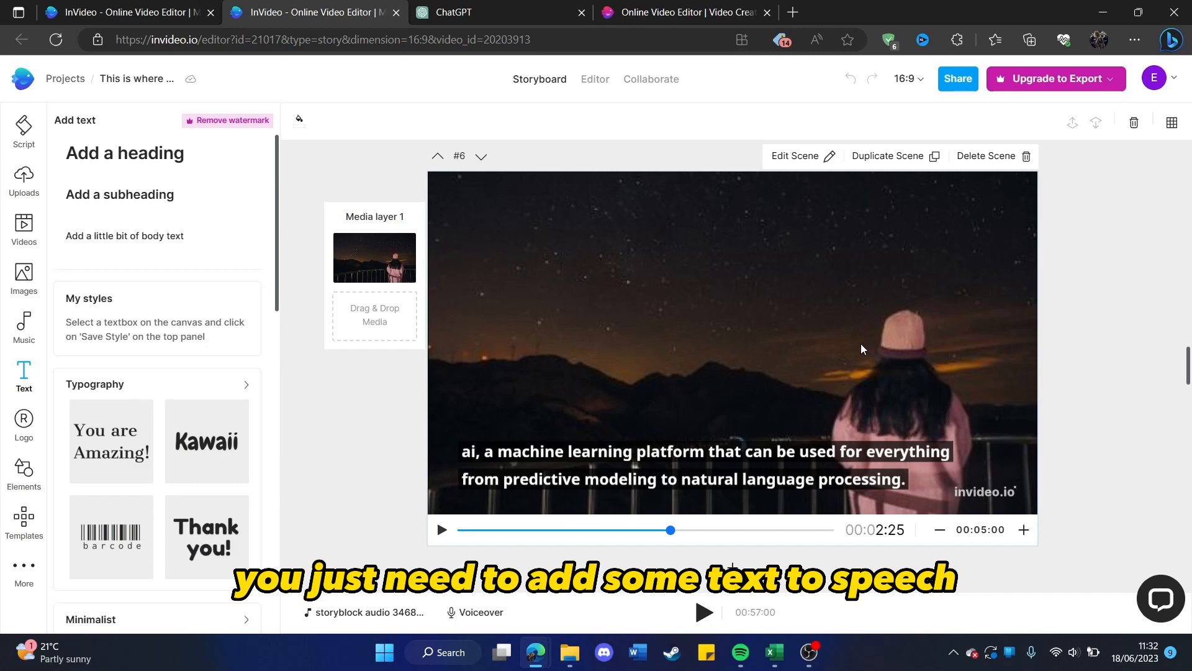
# Examine the suggested media in the storyboard down to scene 11 and return to scene 1.
pyautogui.scroll(-20, 679, 376)
pyautogui.scroll(-5, 665, 250)
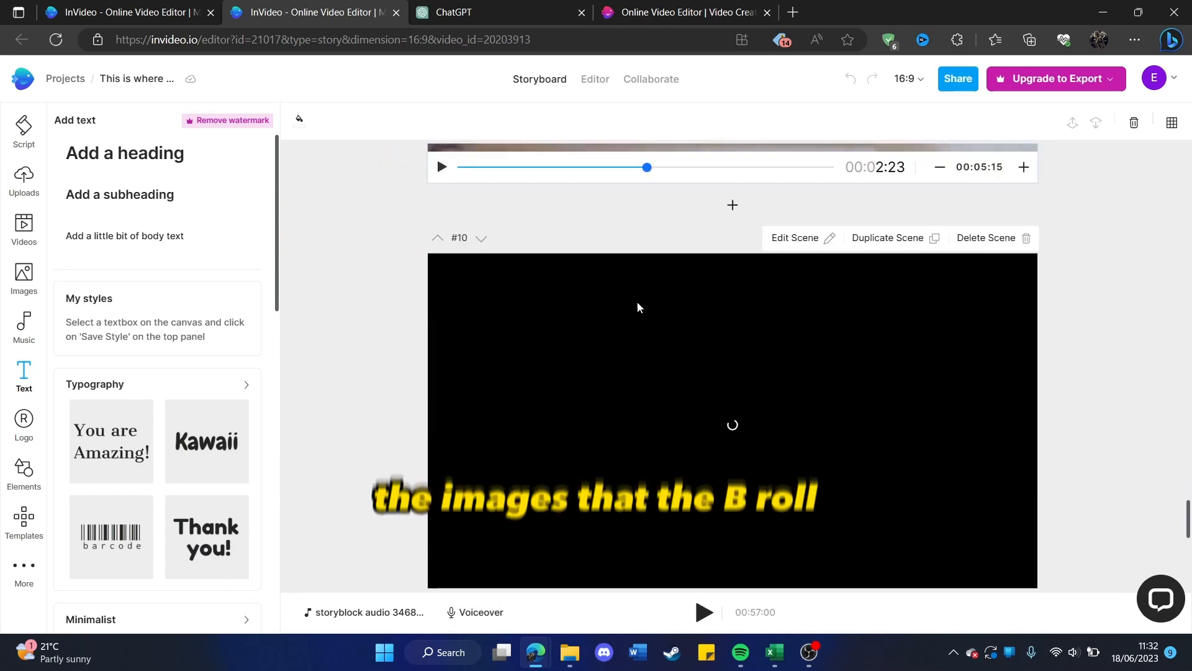
pyautogui.scroll(3, 611, 275)
pyautogui.scroll(-5, 681, 345)
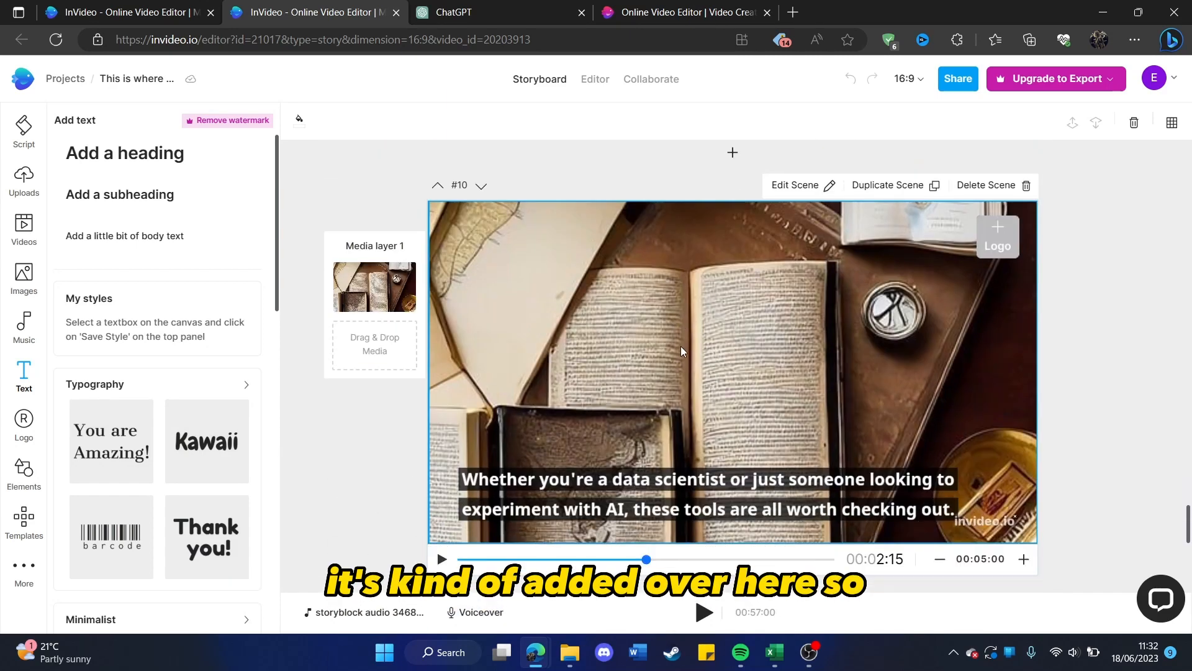
pyautogui.scroll(-3, 605, 291)
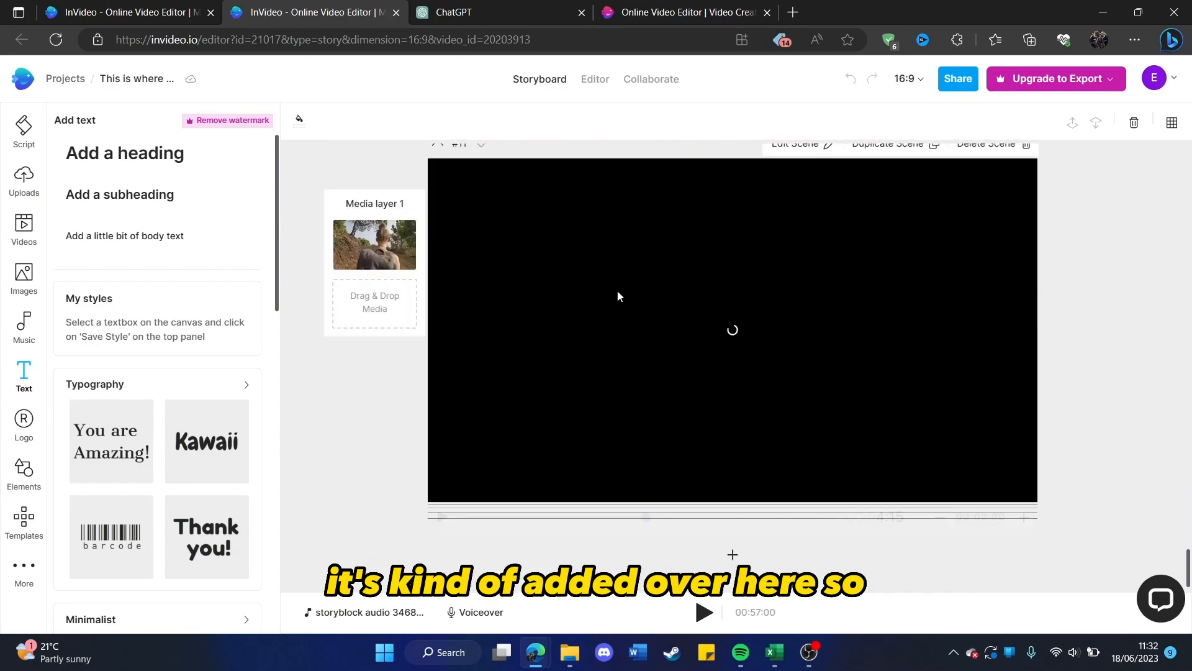
pyautogui.scroll(3, 607, 303)
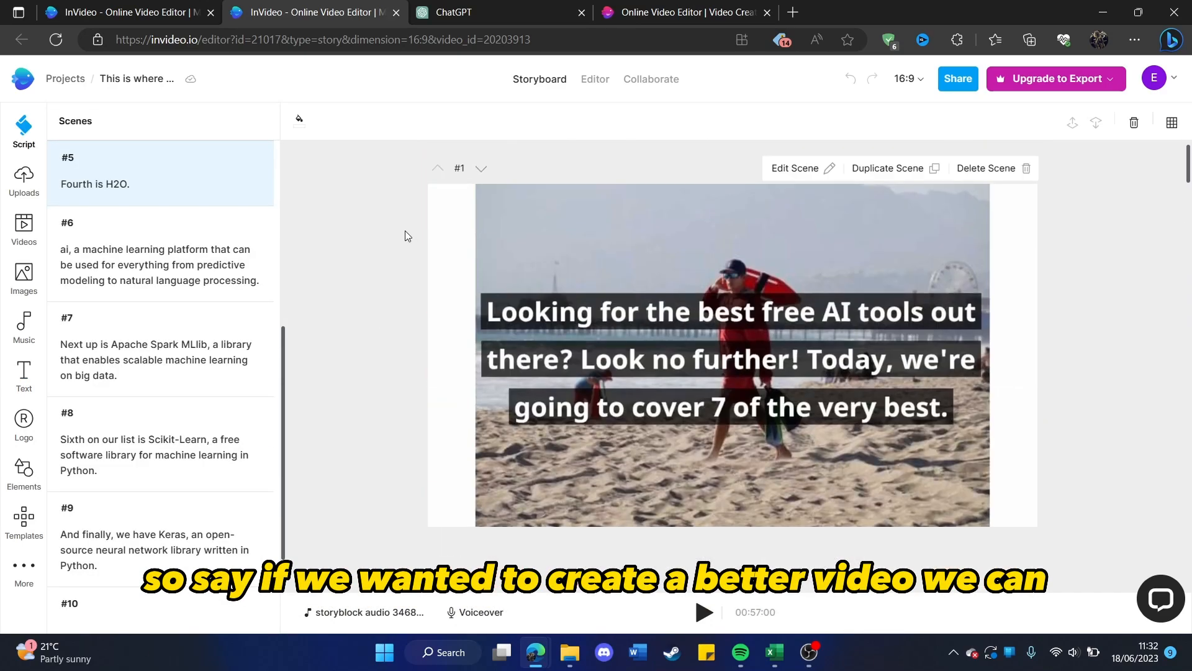
# Switch to ChatGPT and, in the 10-minute script's chat, send the request "could you remove the host and [Segment]".
pyautogui.click(471, 10)
pyautogui.click(318, 6)
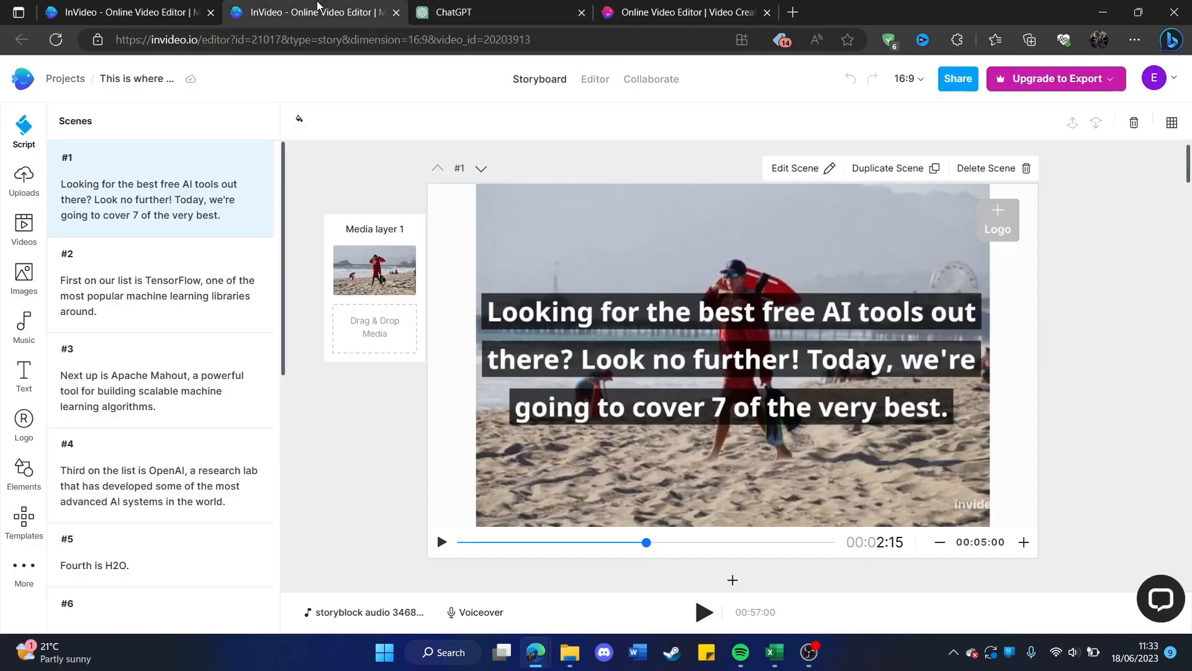
pyautogui.click(426, 5)
pyautogui.scroll(5, 546, 243)
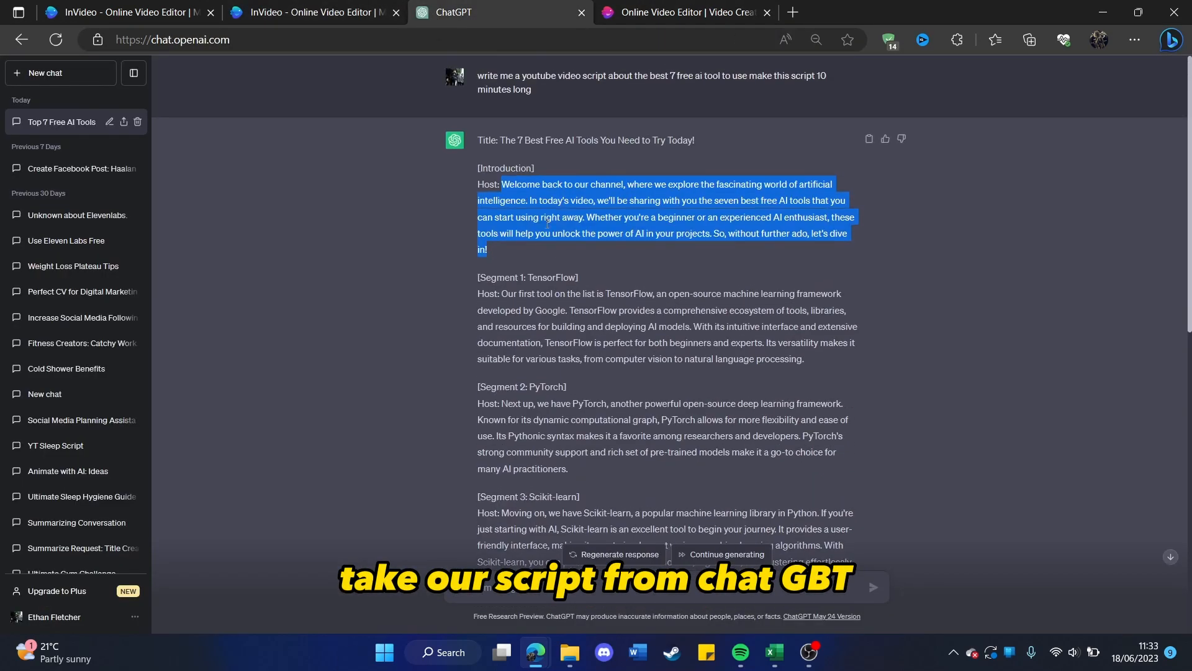
pyautogui.click(546, 243)
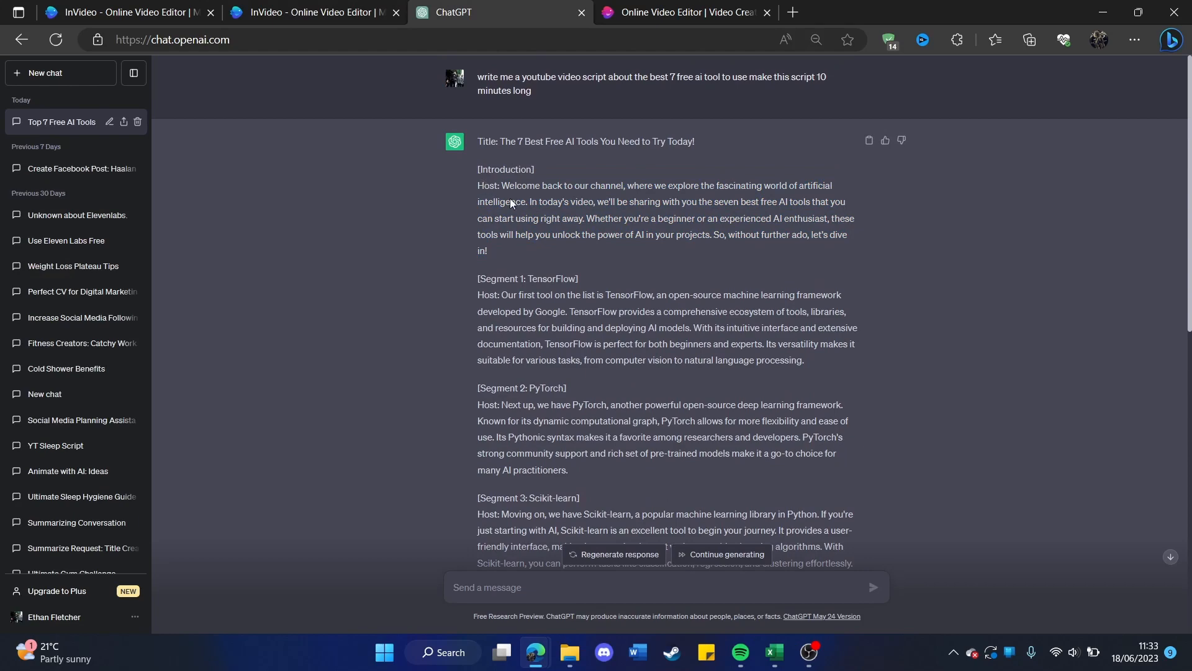
pyautogui.scroll(-10, 509, 202)
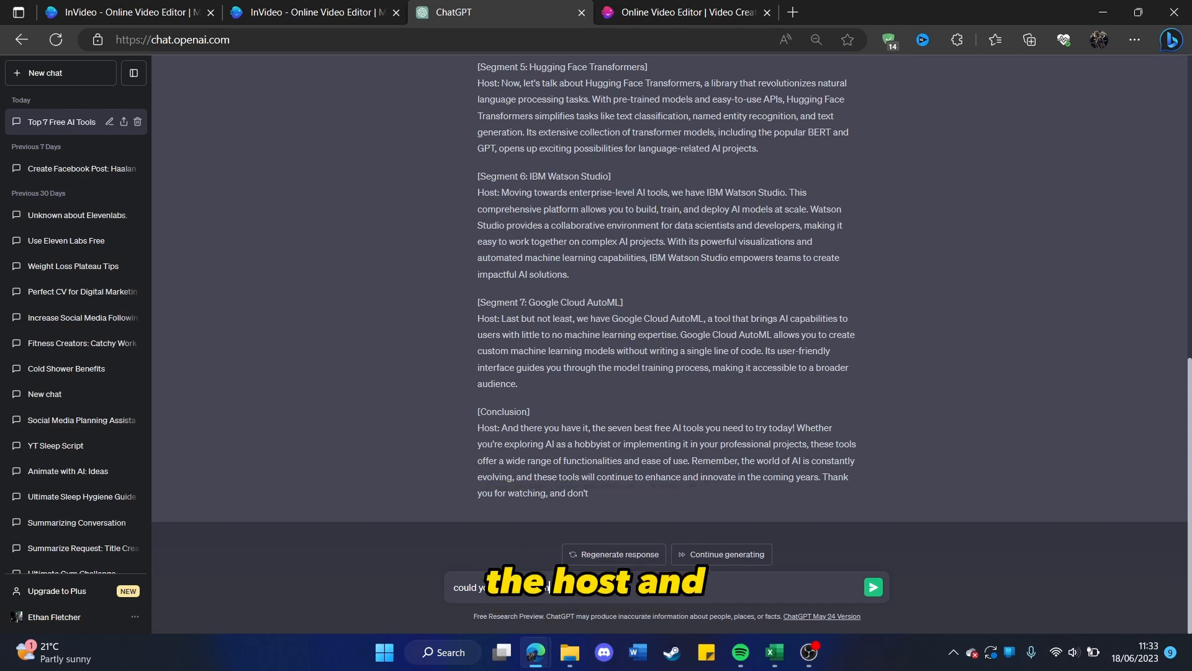
pyautogui.write('and')
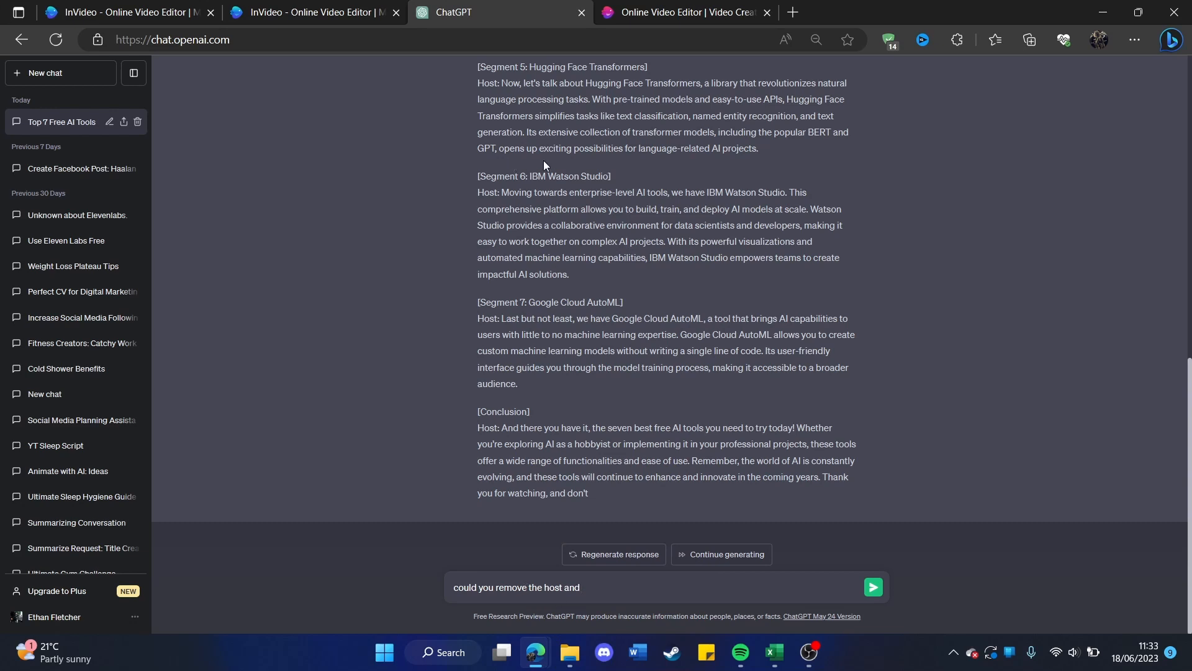
pyautogui.moveTo(472, 303); pyautogui.dragTo(525, 302)
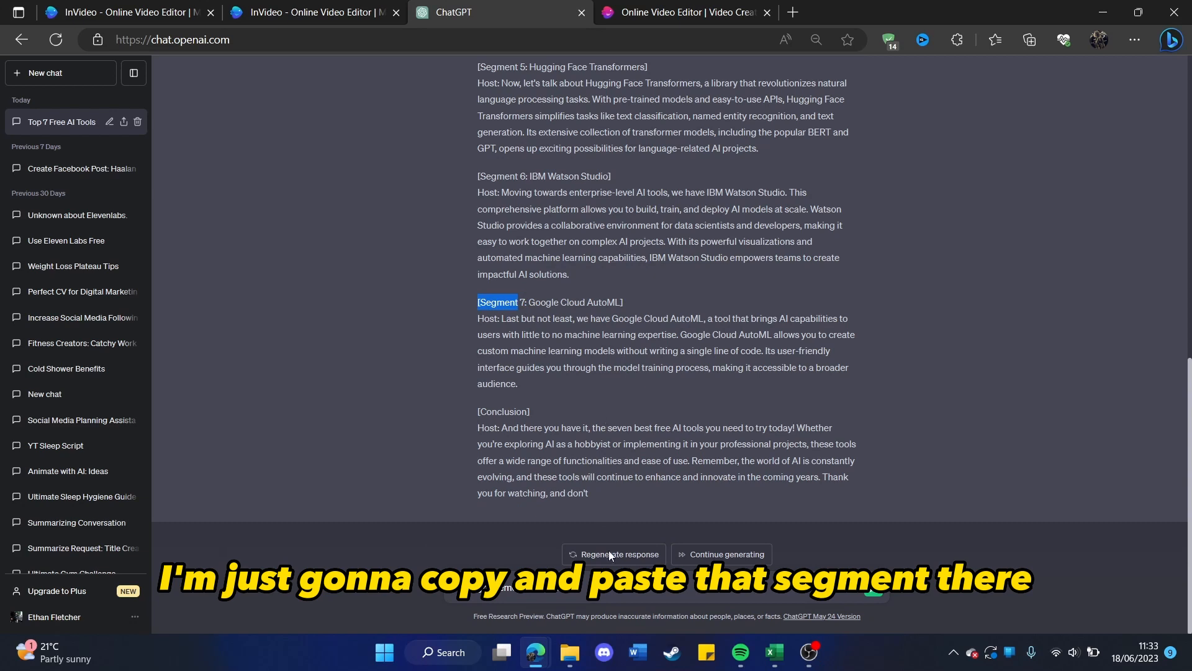
pyautogui.write('[Segment')
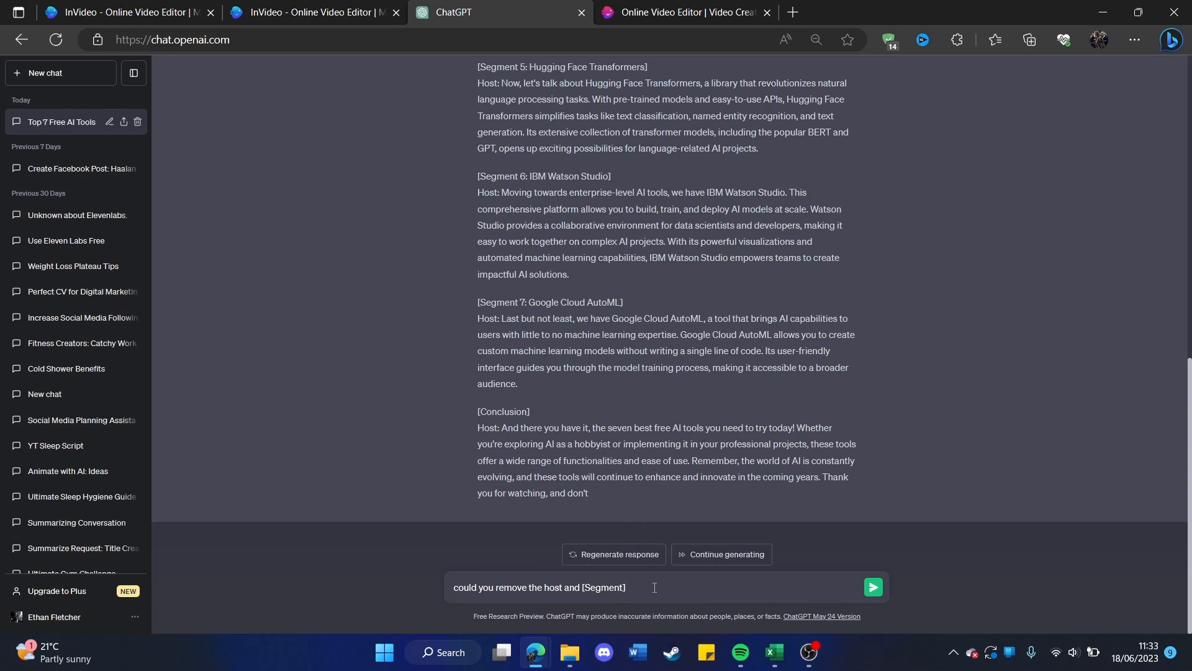
pyautogui.press('Return')
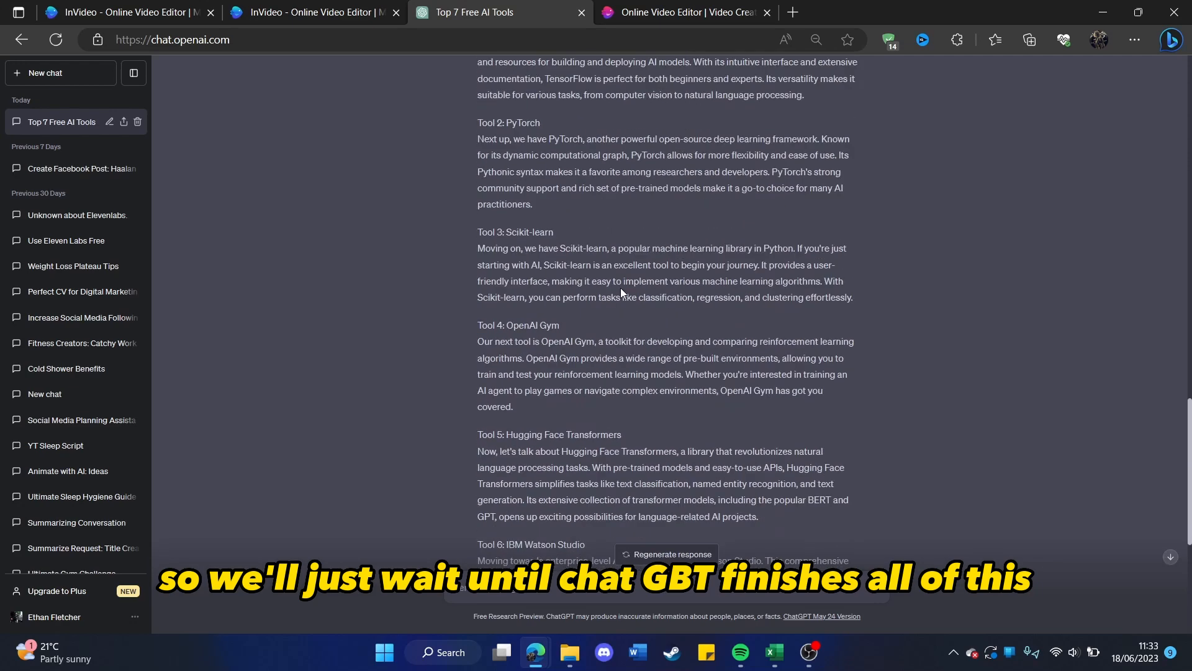
# Copy the introduction paragraph from ChatGPT's revised script into InVideo's empty 9:16 script.
pyautogui.scroll(5, 621, 288)
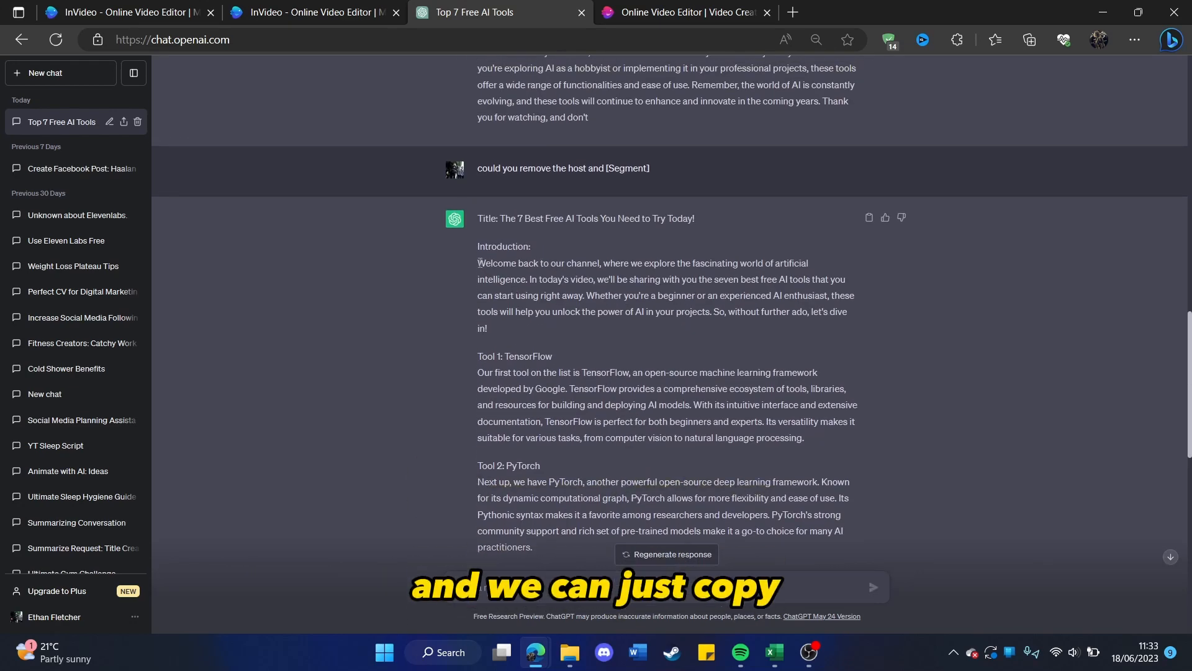
pyautogui.moveTo(479, 263); pyautogui.dragTo(513, 328)
pyautogui.hotkey('ctrl', 'c')
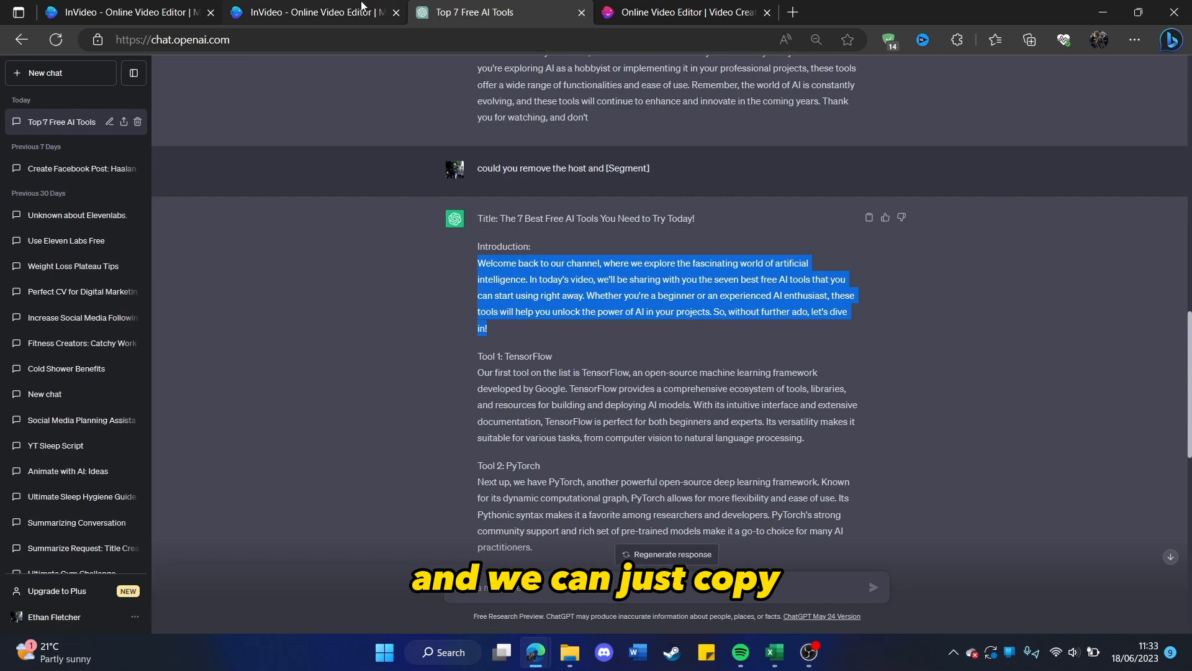
pyautogui.click(173, 7)
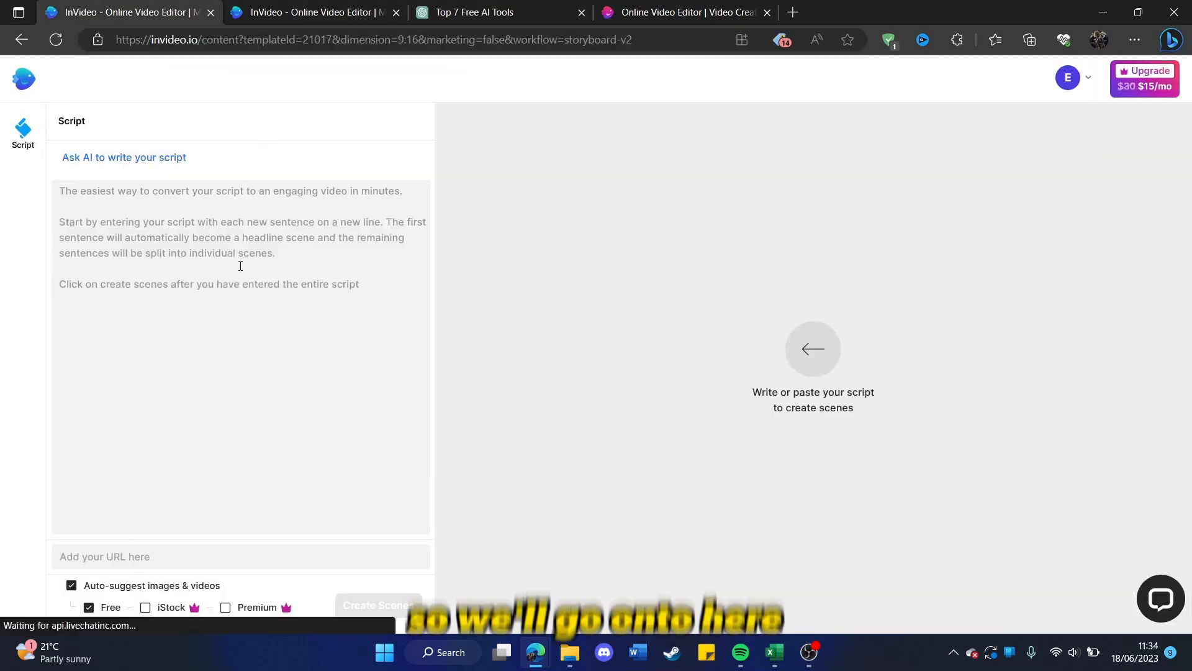
pyautogui.click(241, 266)
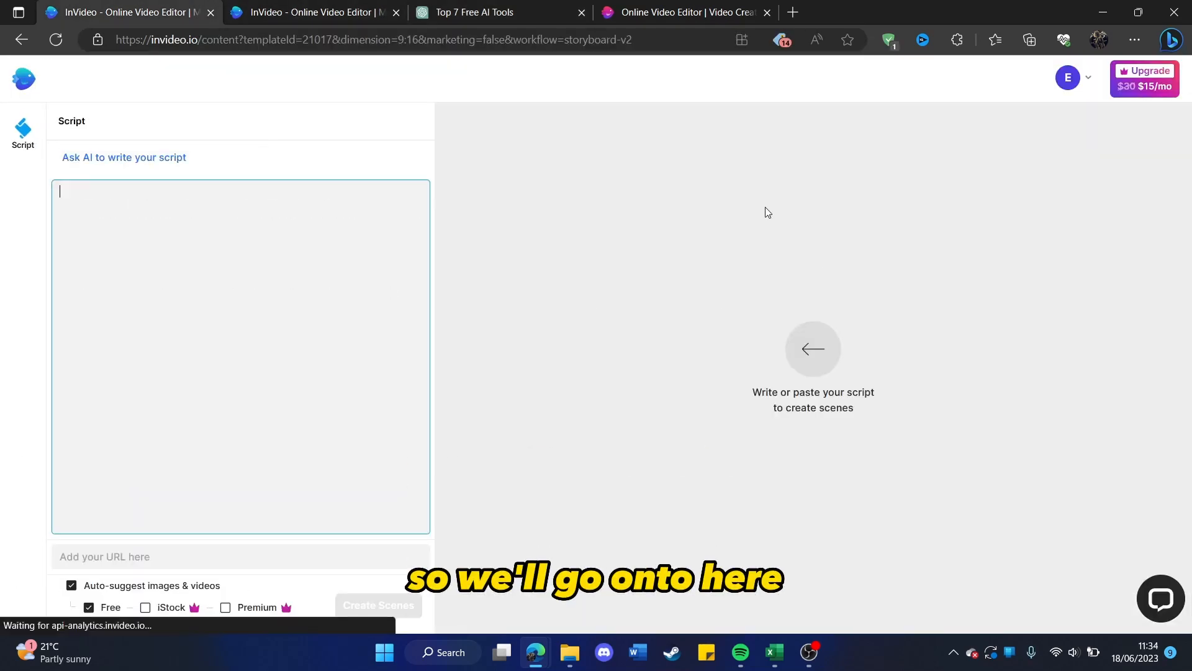
pyautogui.hotkey('ctrl', 'v')
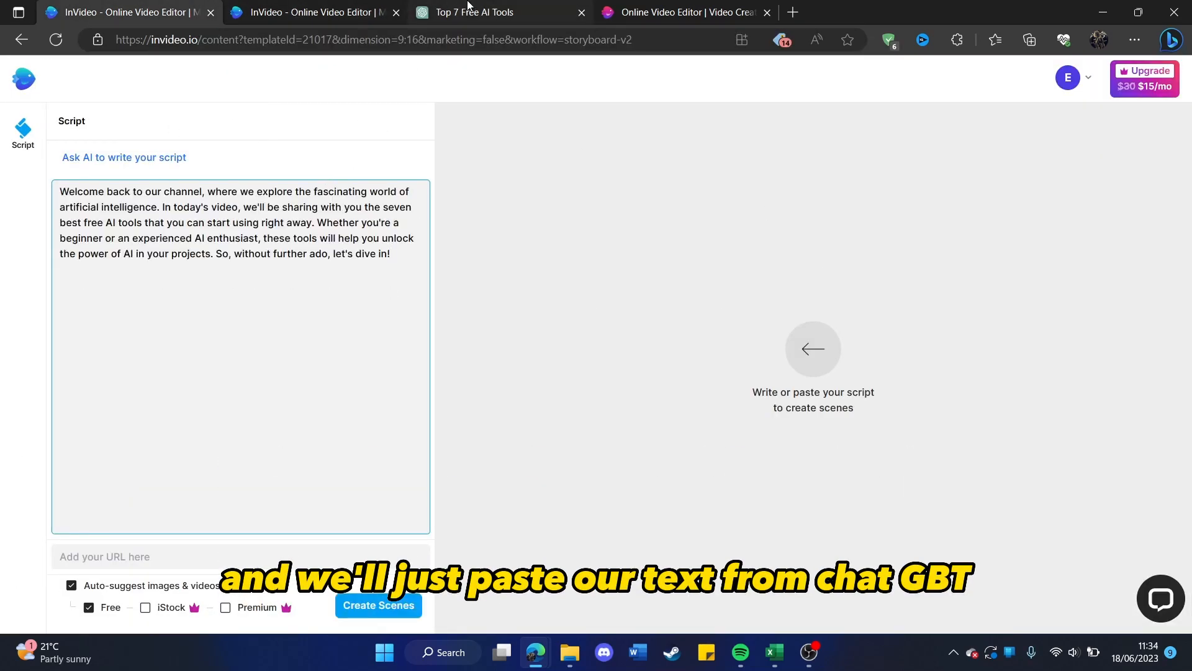
# Copy the Tool 1: TensorFlow paragraph from ChatGPT and add it on a new line of the InVideo script.
pyautogui.click(468, 9)
pyautogui.moveTo(479, 372); pyautogui.dragTo(833, 450)
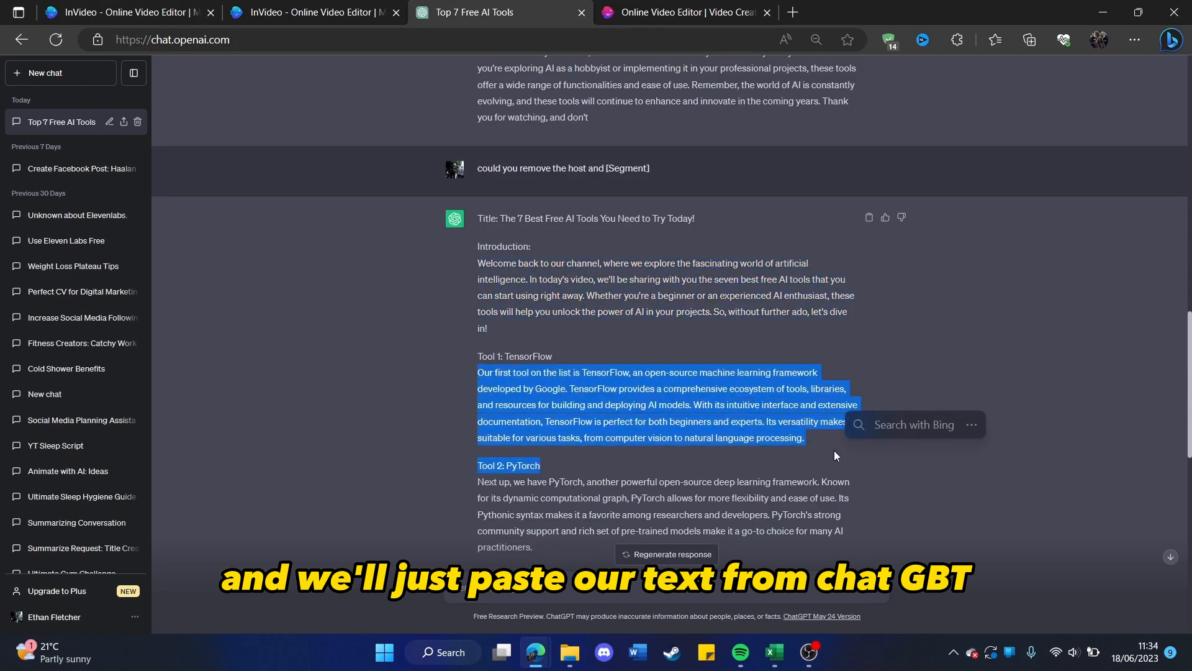
pyautogui.click(482, 374)
pyautogui.moveTo(479, 374); pyautogui.dragTo(795, 435)
pyautogui.hotkey('ctrl', 'c')
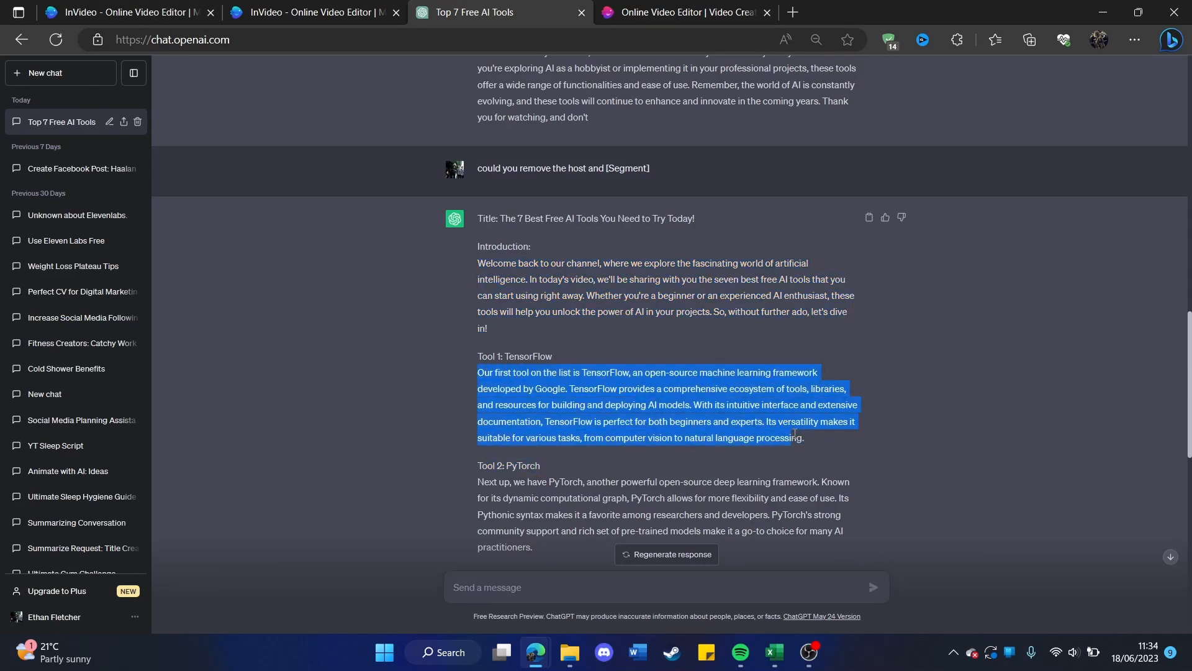
pyautogui.click(122, 13)
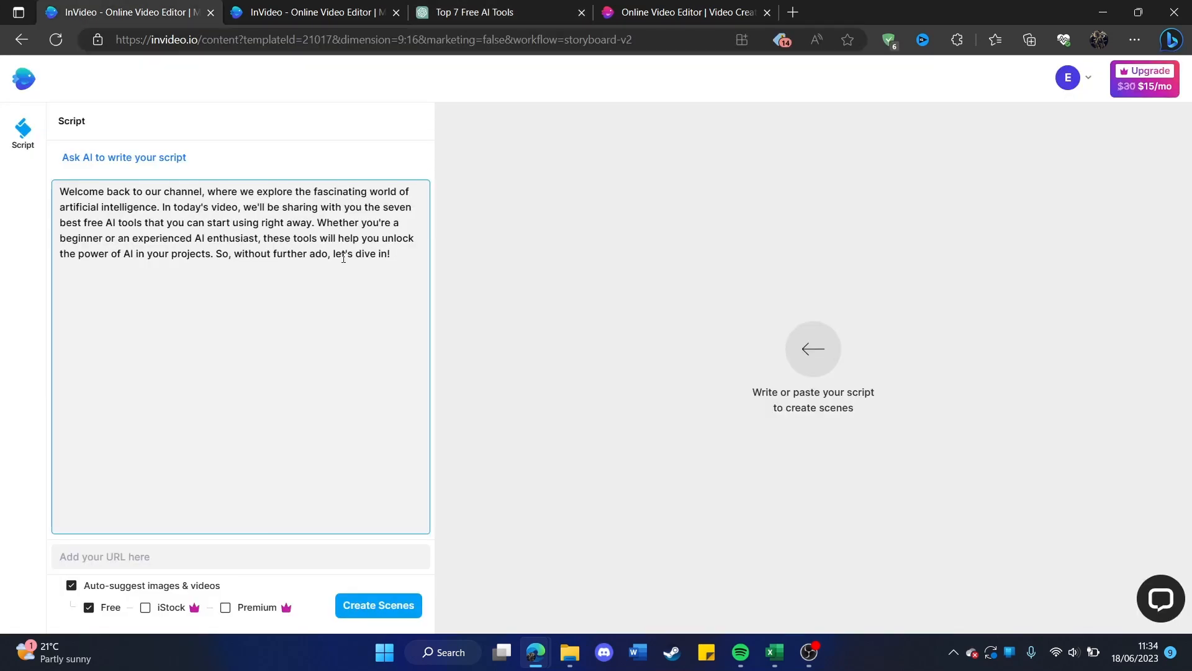
pyautogui.press('Return')
pyautogui.hotkey('ctrl', 'v')
# Copy the Tool 2: PyTorch paragraph from ChatGPT and add it below the TensorFlow paragraph in the InVideo script.
pyautogui.click(496, 14)
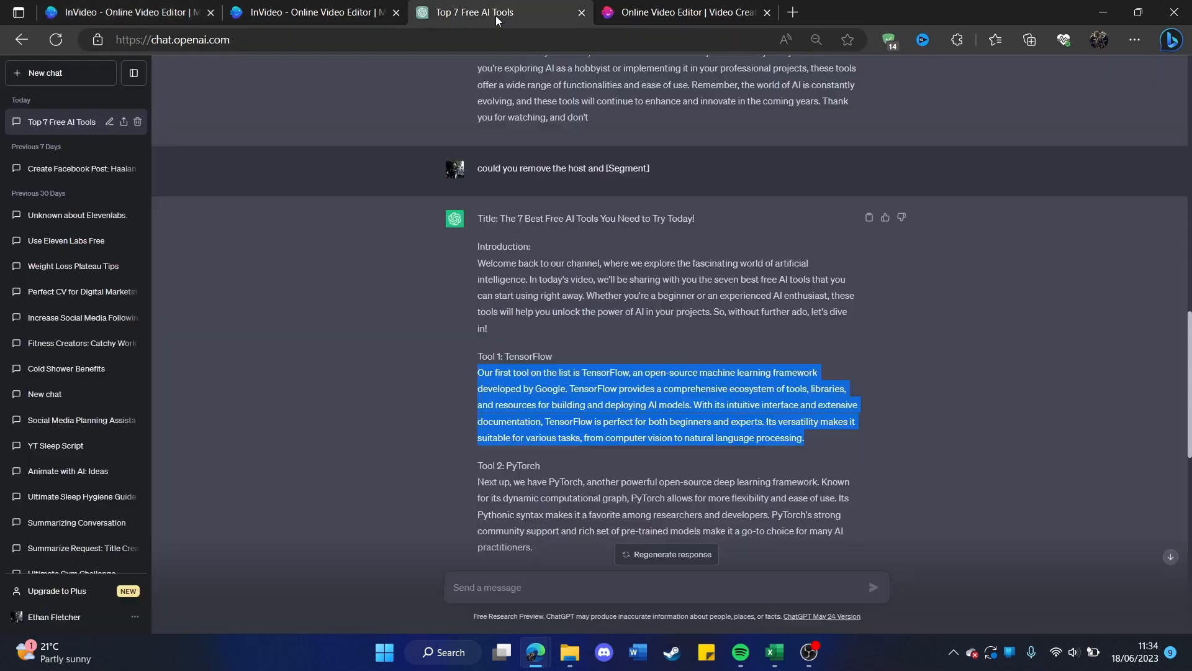
pyautogui.scroll(-3, 472, 308)
pyautogui.click(472, 308)
pyautogui.moveTo(472, 308); pyautogui.dragTo(556, 370)
pyautogui.hotkey('ctrl', 'c')
pyautogui.click(121, 13)
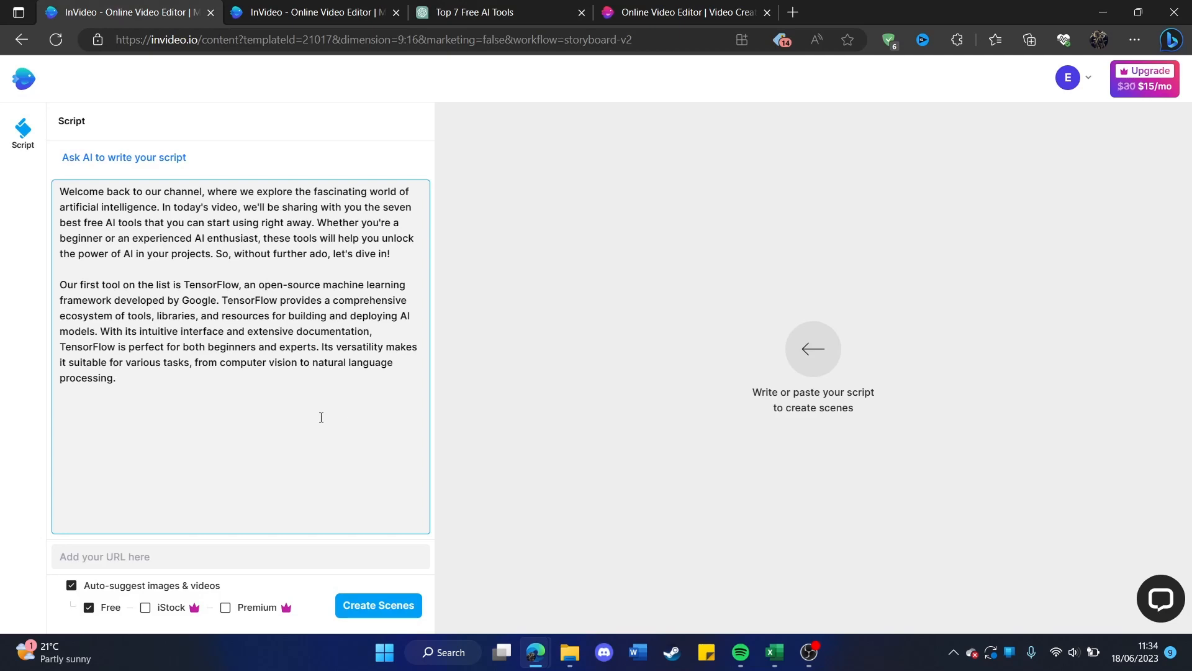
pyautogui.hotkey('ctrl', 'v')
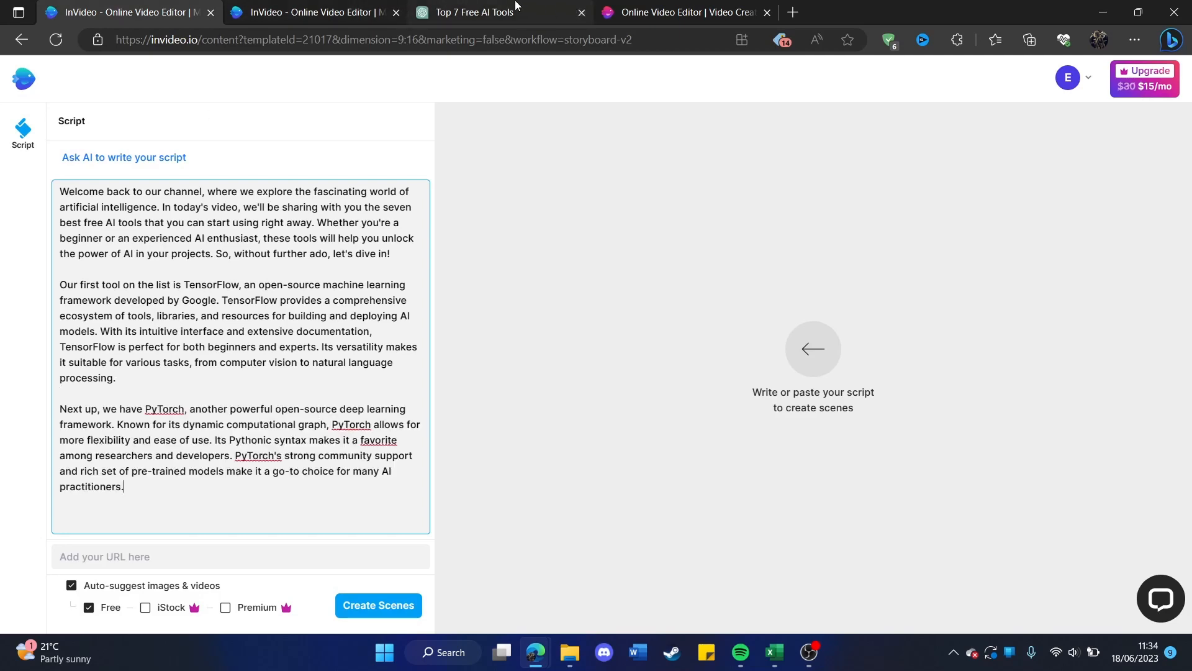
# Copy the Tool 3: Scikit-learn paragraph from ChatGPT and add it at the end of the InVideo script.
pyautogui.click(516, 7)
pyautogui.scroll(-1, 482, 176)
pyautogui.moveTo(477, 156); pyautogui.dragTo(854, 209)
pyautogui.hotkey('ctrl', 'c')
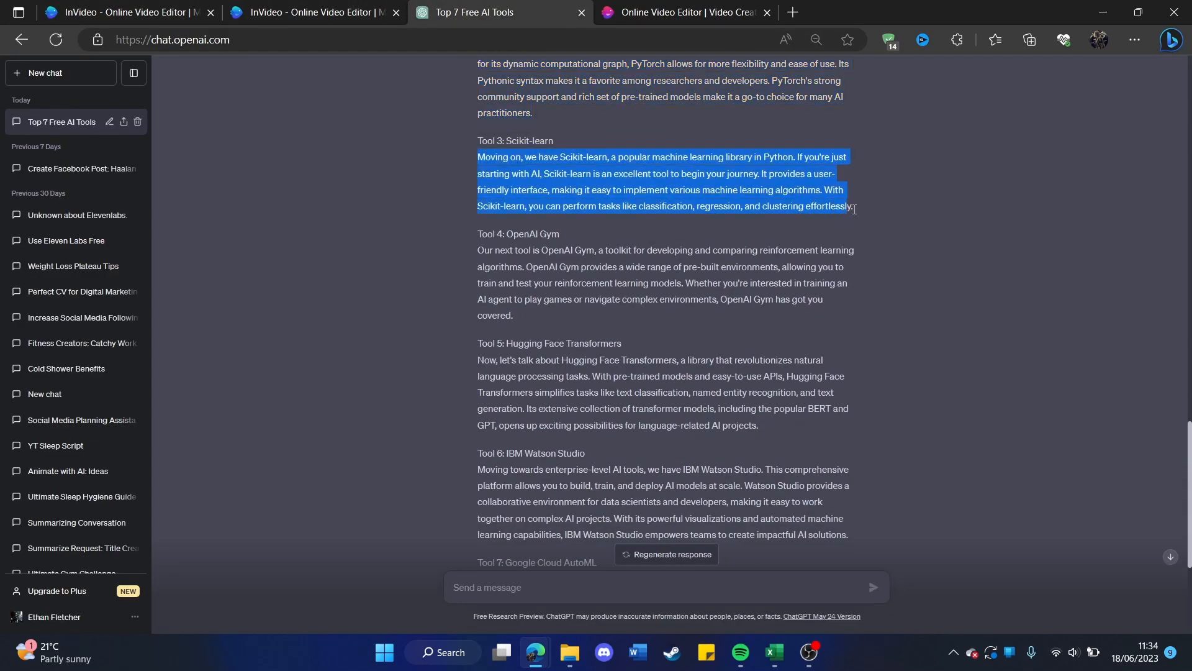
pyautogui.click(122, 12)
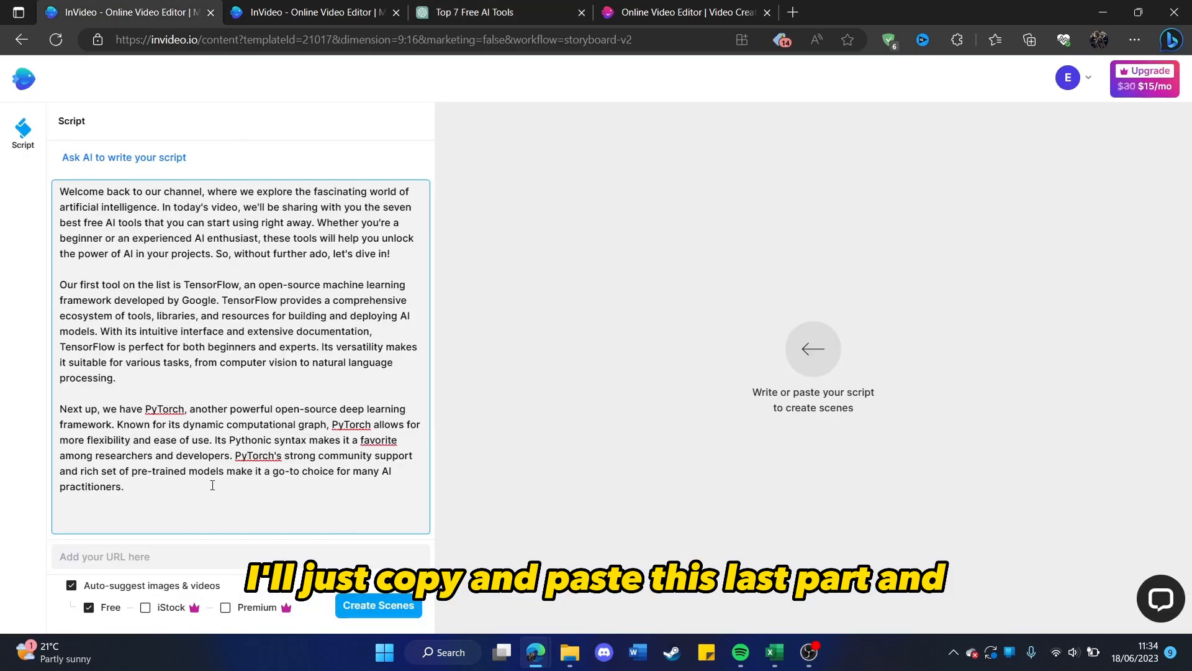
pyautogui.hotkey('ctrl', 'v')
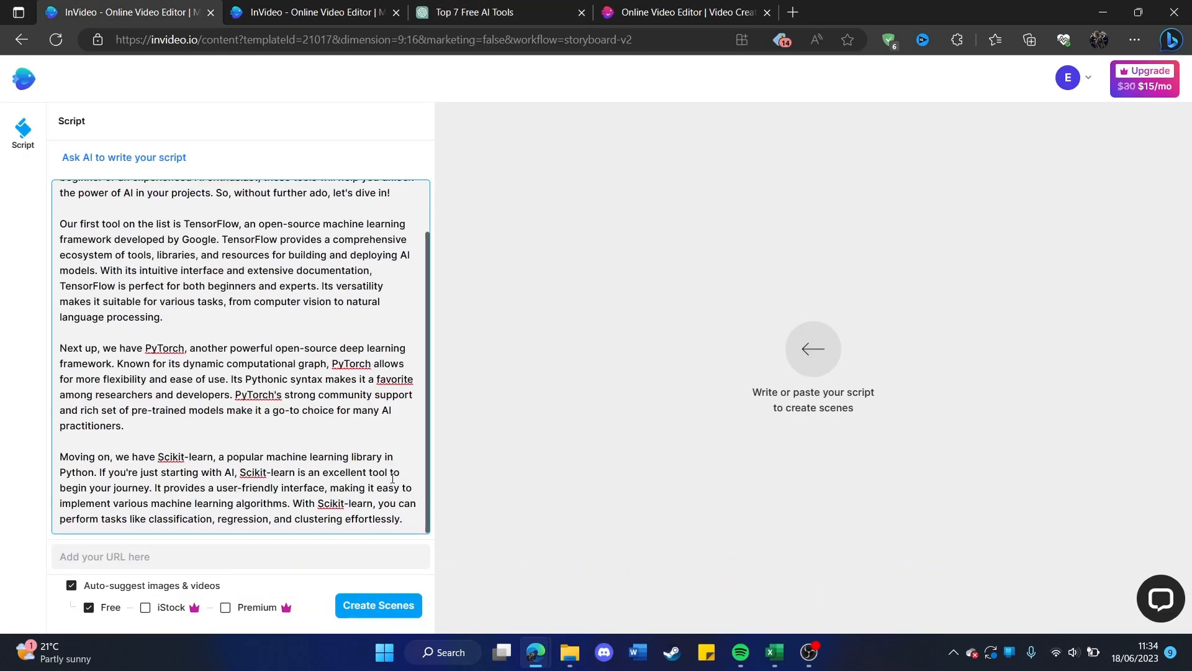
# Create scenes from the script with auto-suggested free media, accepting the automatic text rearrangement and reviewing the split lines first.
pyautogui.click(393, 611)
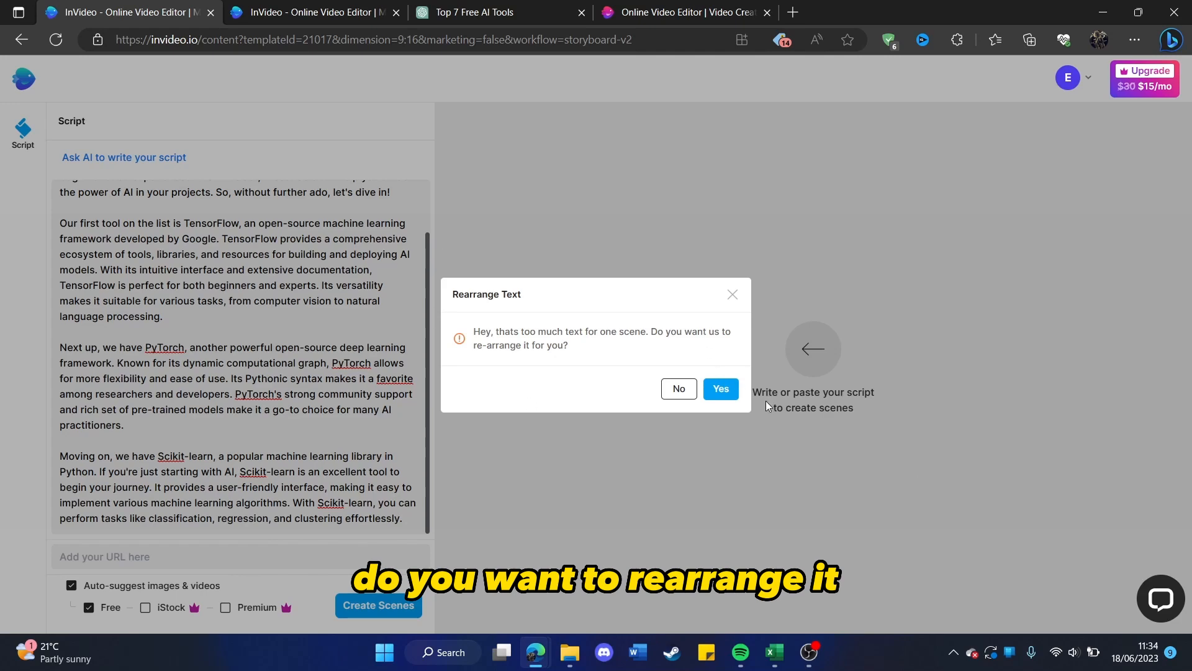
pyautogui.click(724, 389)
pyautogui.scroll(1, 297, 334)
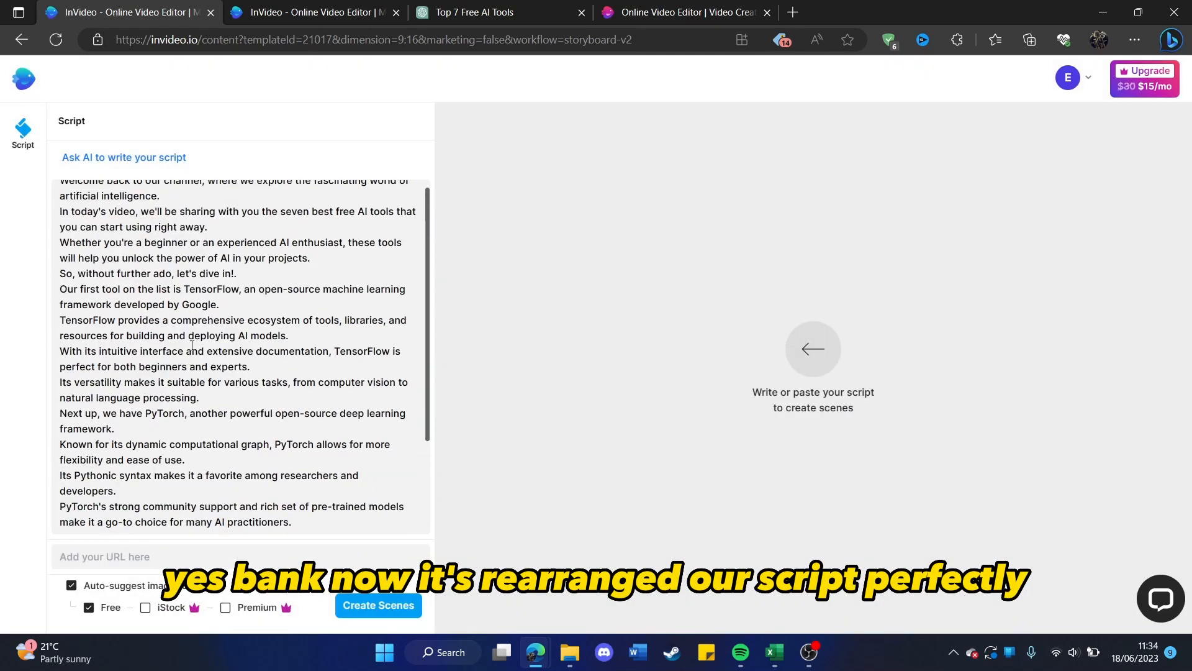
pyautogui.scroll(-2, 192, 373)
pyautogui.scroll(3, 226, 271)
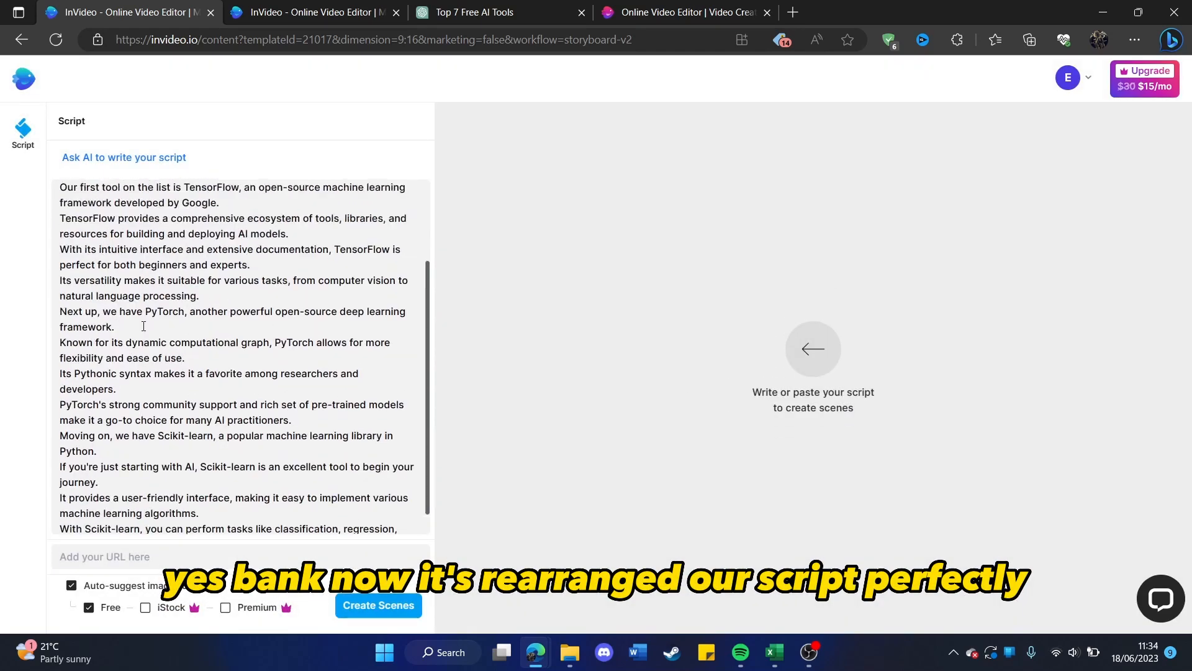
pyautogui.click(381, 605)
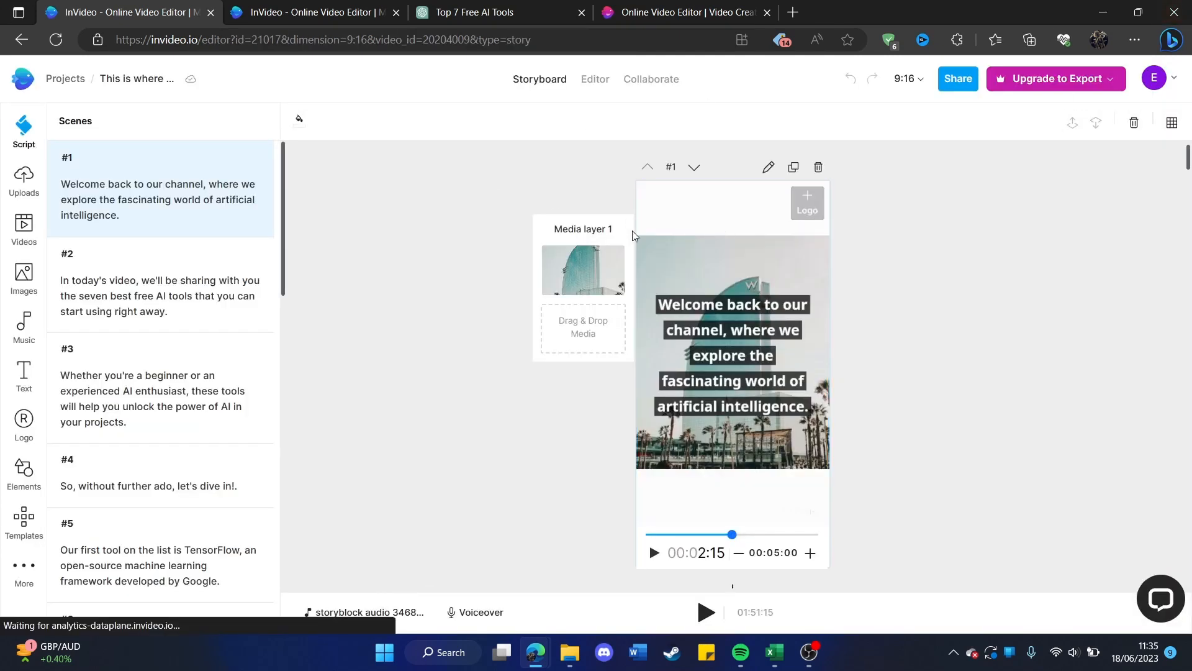
# Look through the new storyboard's scene list and play scene 1 from its start.
pyautogui.scroll(-2, 155, 254)
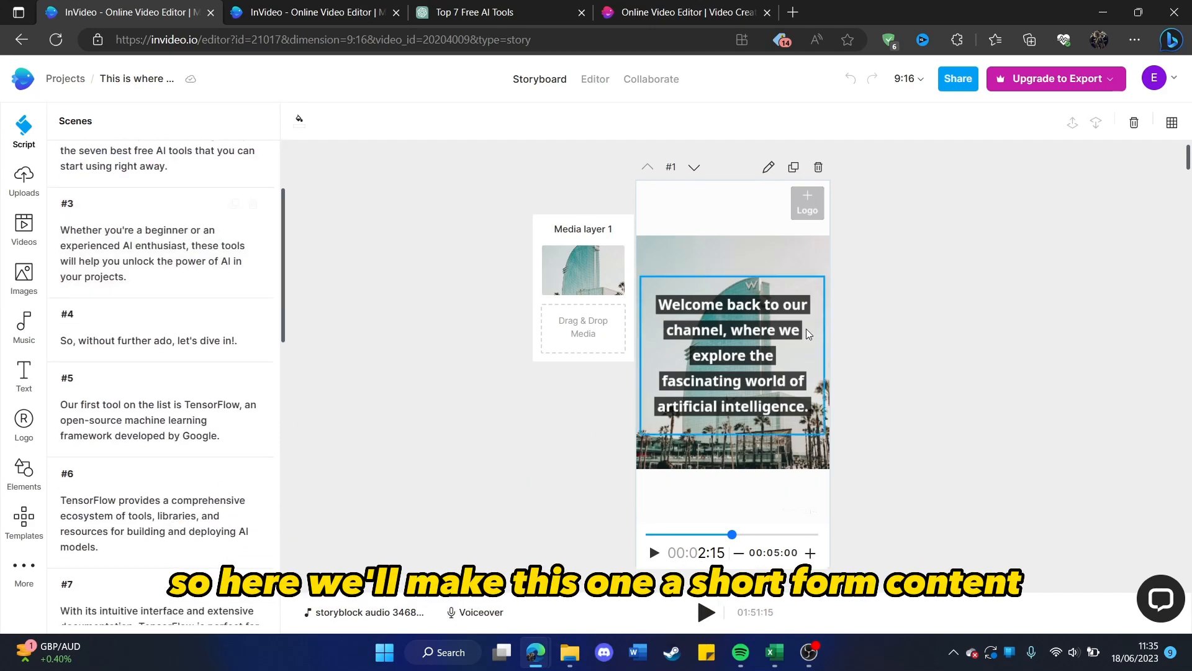
pyautogui.scroll(-3, 111, 280)
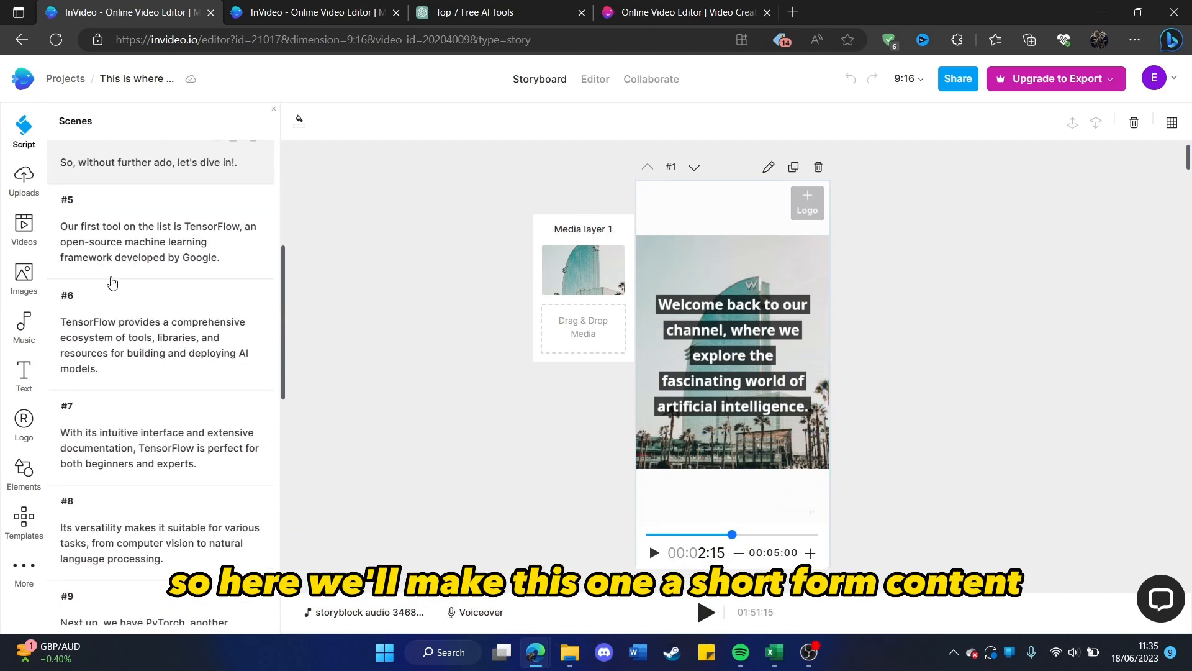
pyautogui.scroll(3, 112, 280)
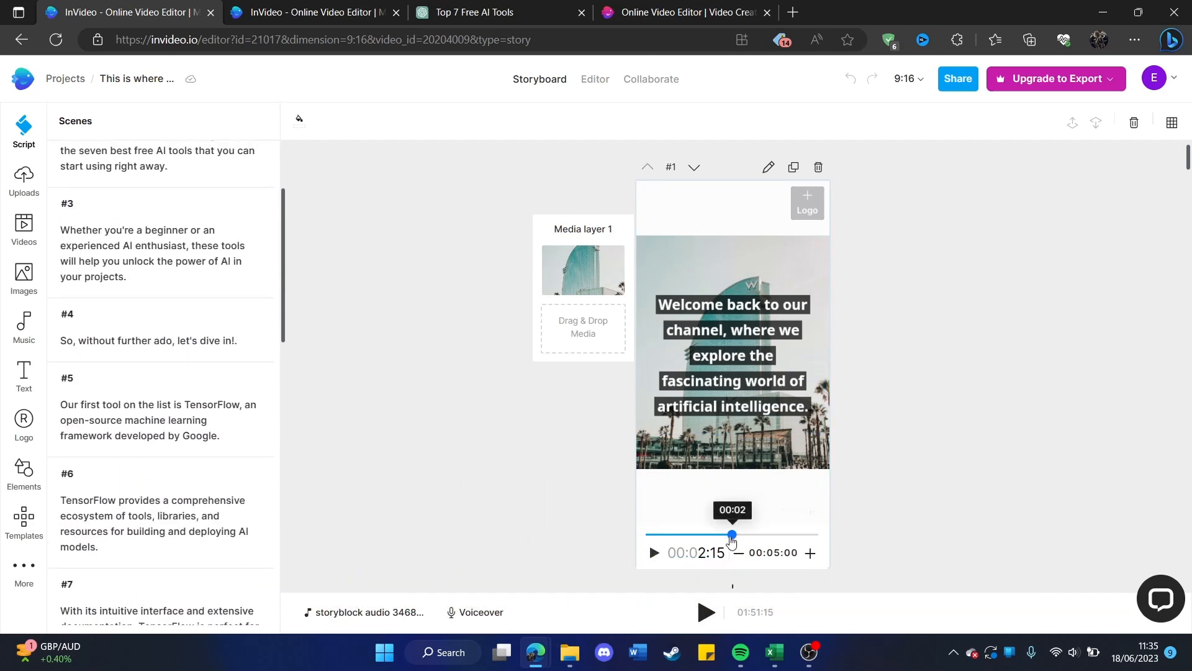
pyautogui.moveTo(732, 534); pyautogui.dragTo(644, 551)
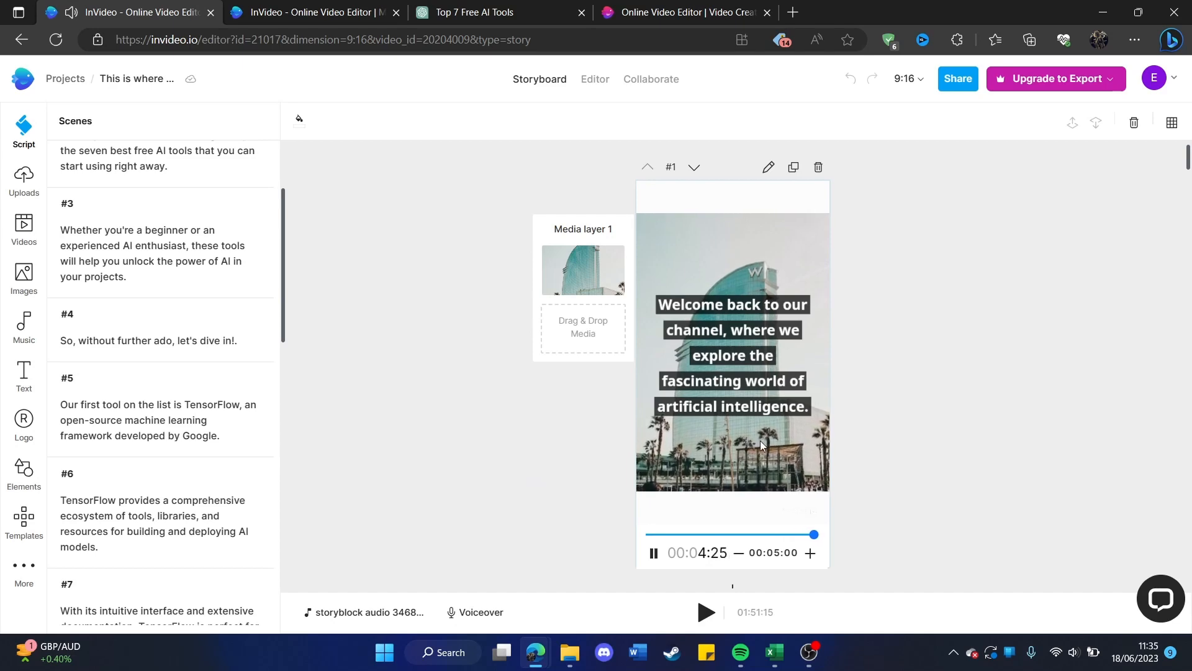
# Play scene 2 and check the suggested background media in scenes 3, 5 and 8.
pyautogui.scroll(3, 143, 280)
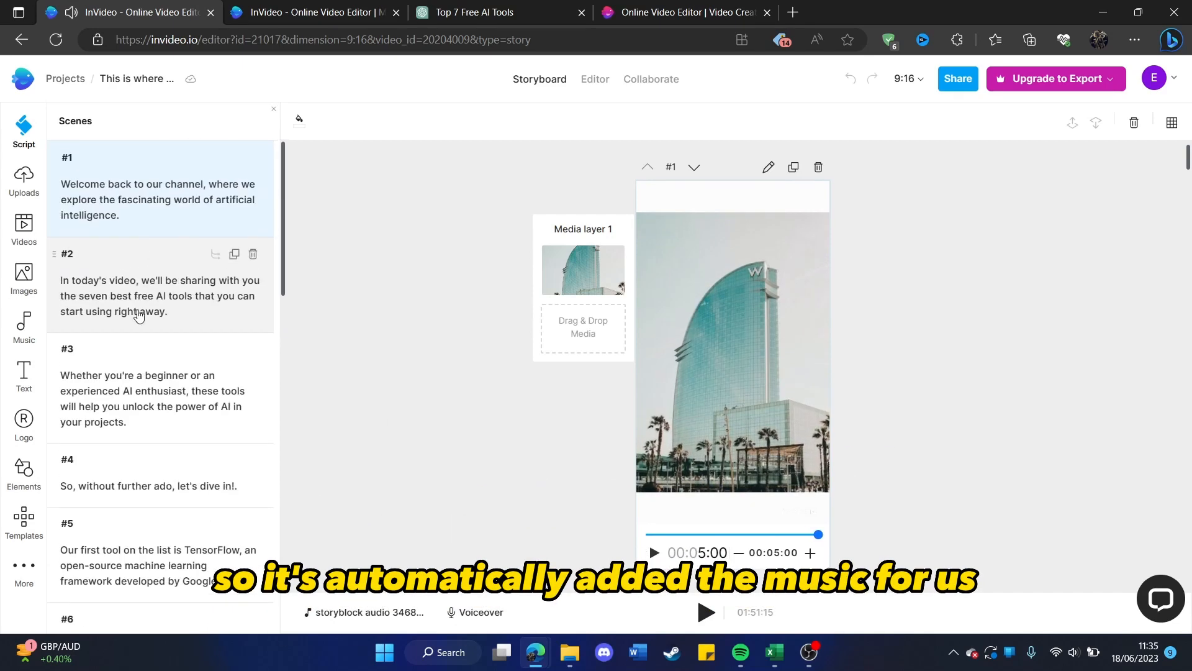
pyautogui.click(199, 296)
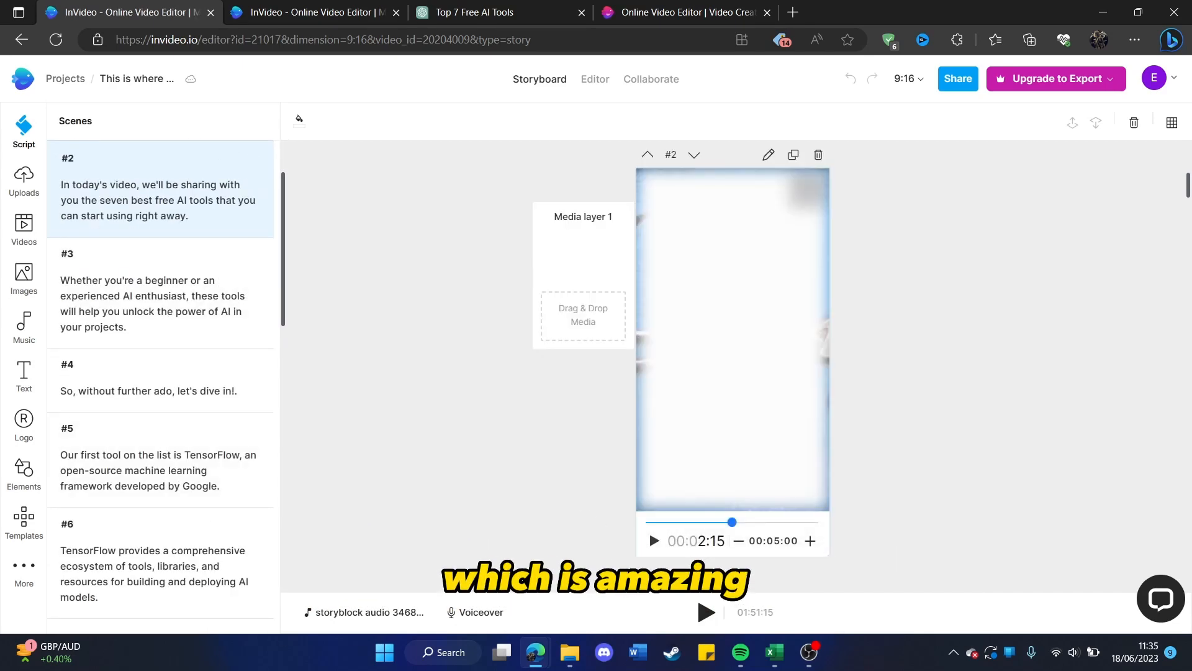
pyautogui.click(654, 544)
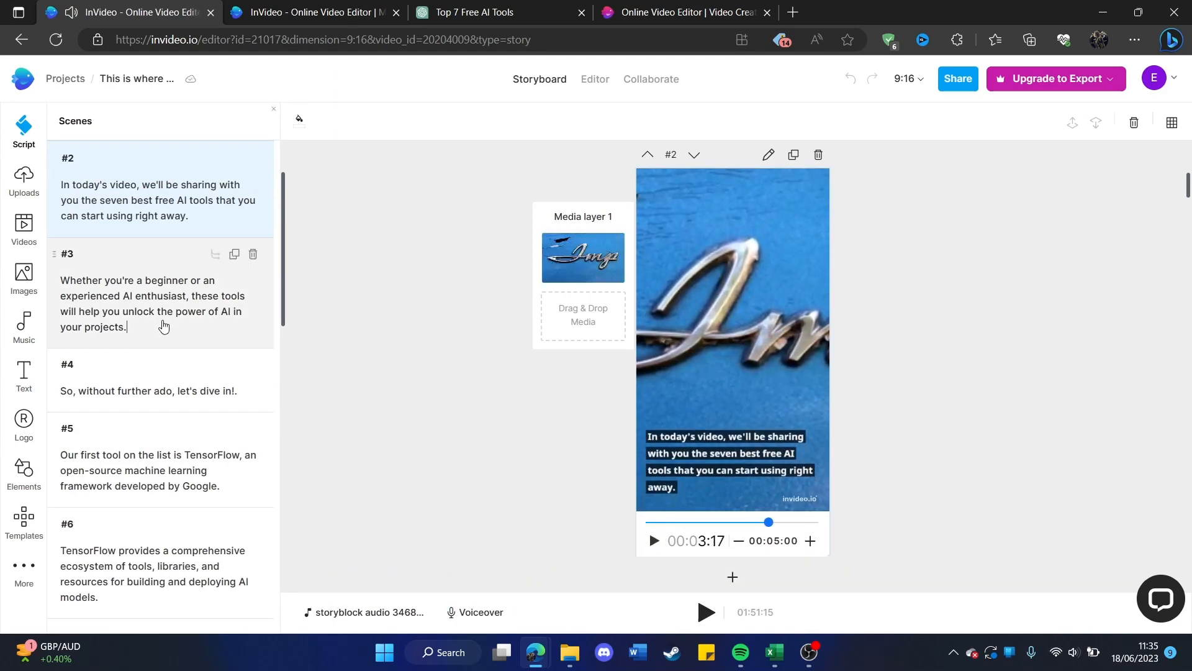
pyautogui.click(163, 326)
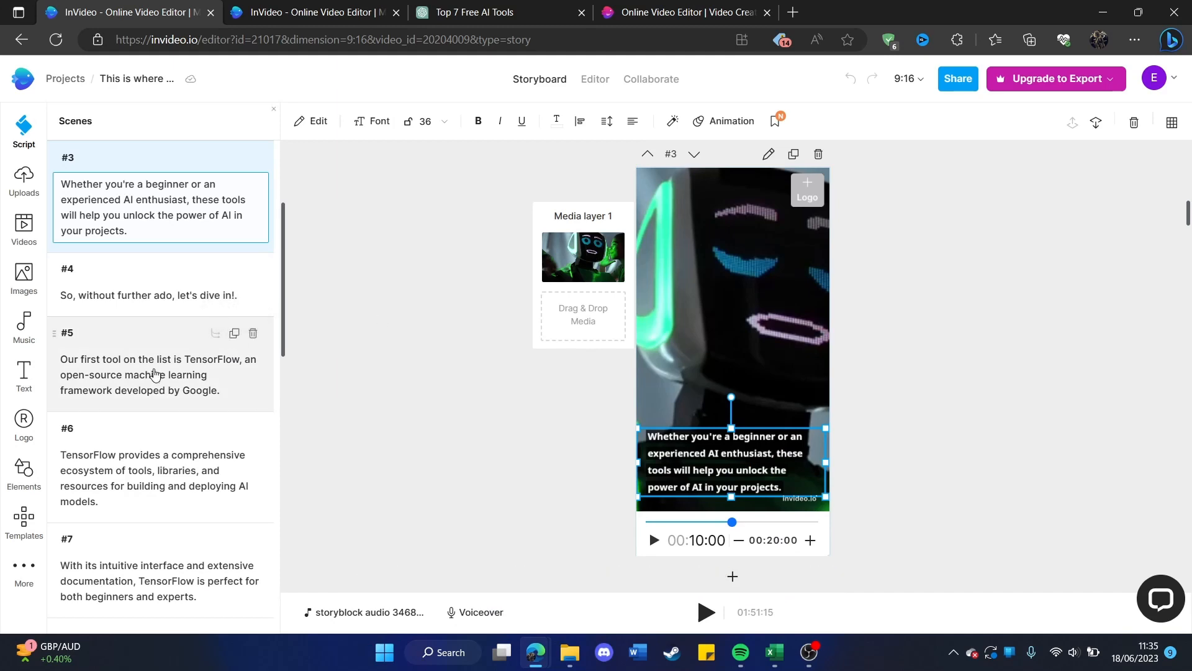
pyautogui.click(155, 374)
pyautogui.click(133, 487)
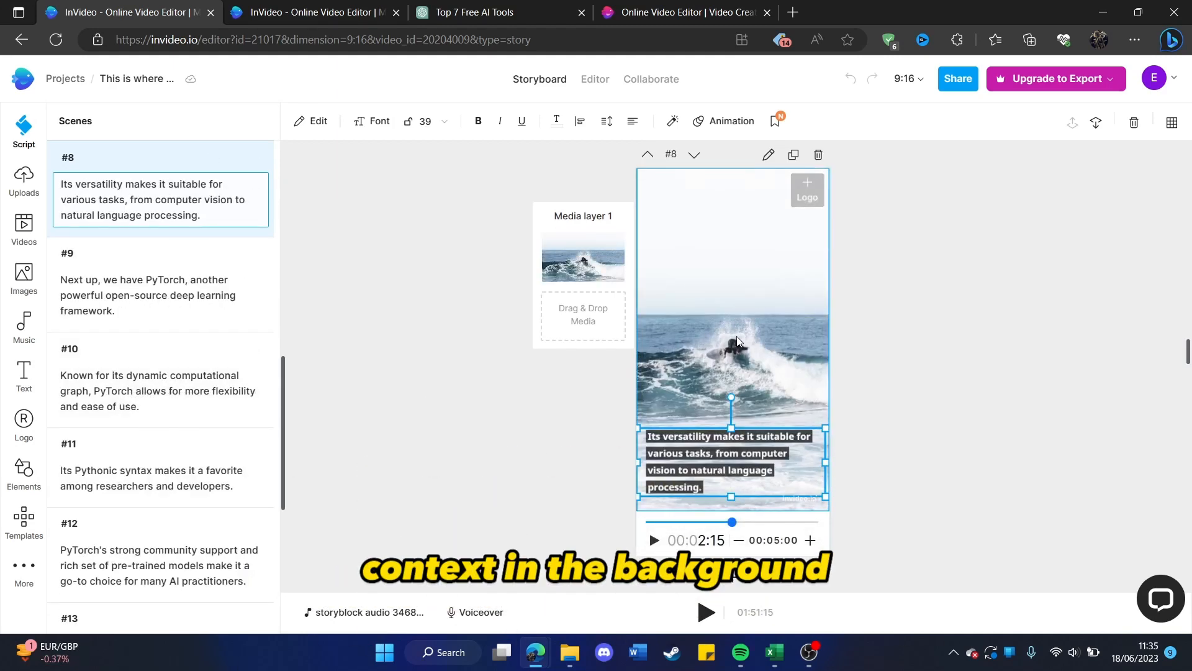
pyautogui.click(382, 345)
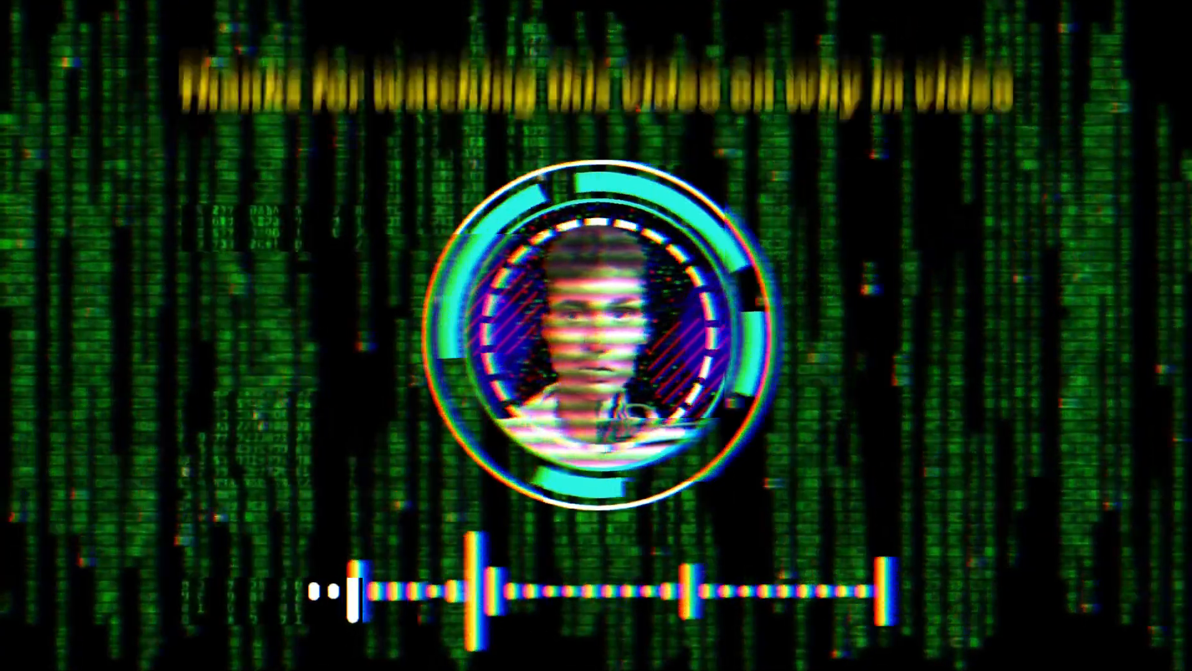